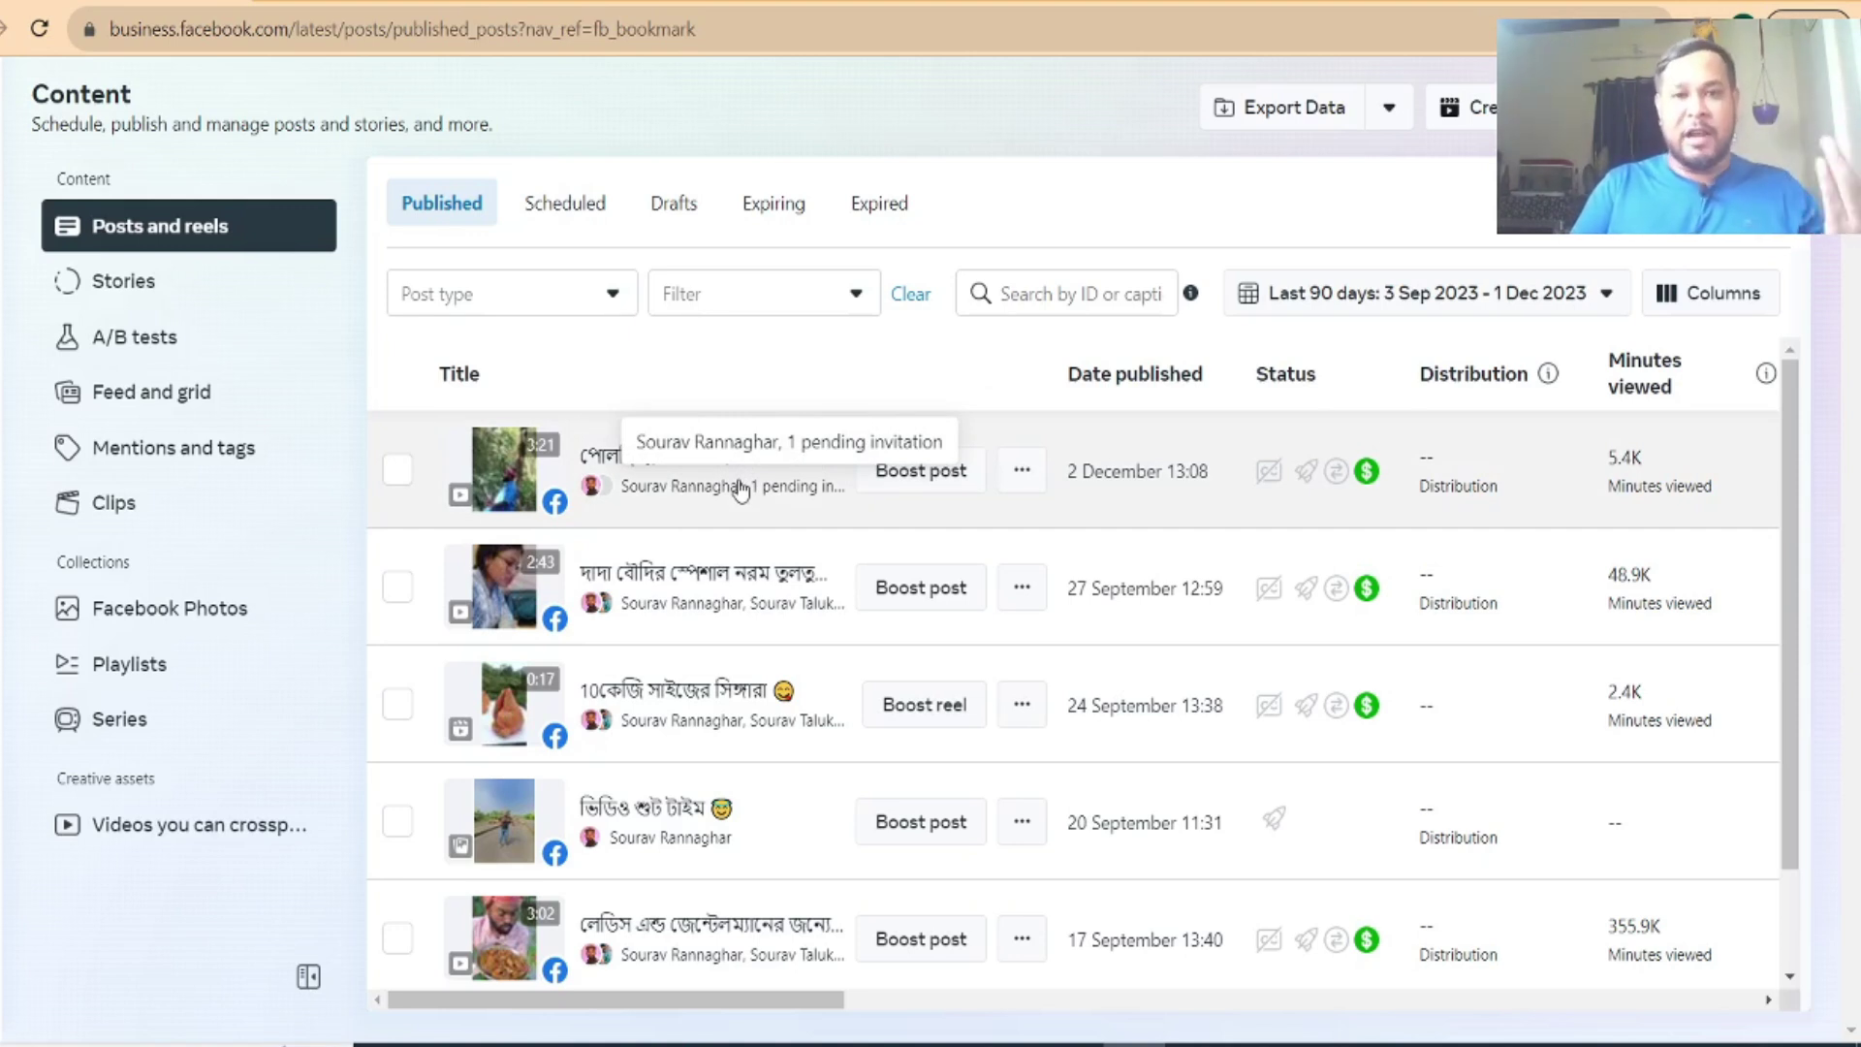
Open the 2 December video post for editing and go to its tags and collaborator settings
{"action": "left_click", "coordinate": [1020, 484]}
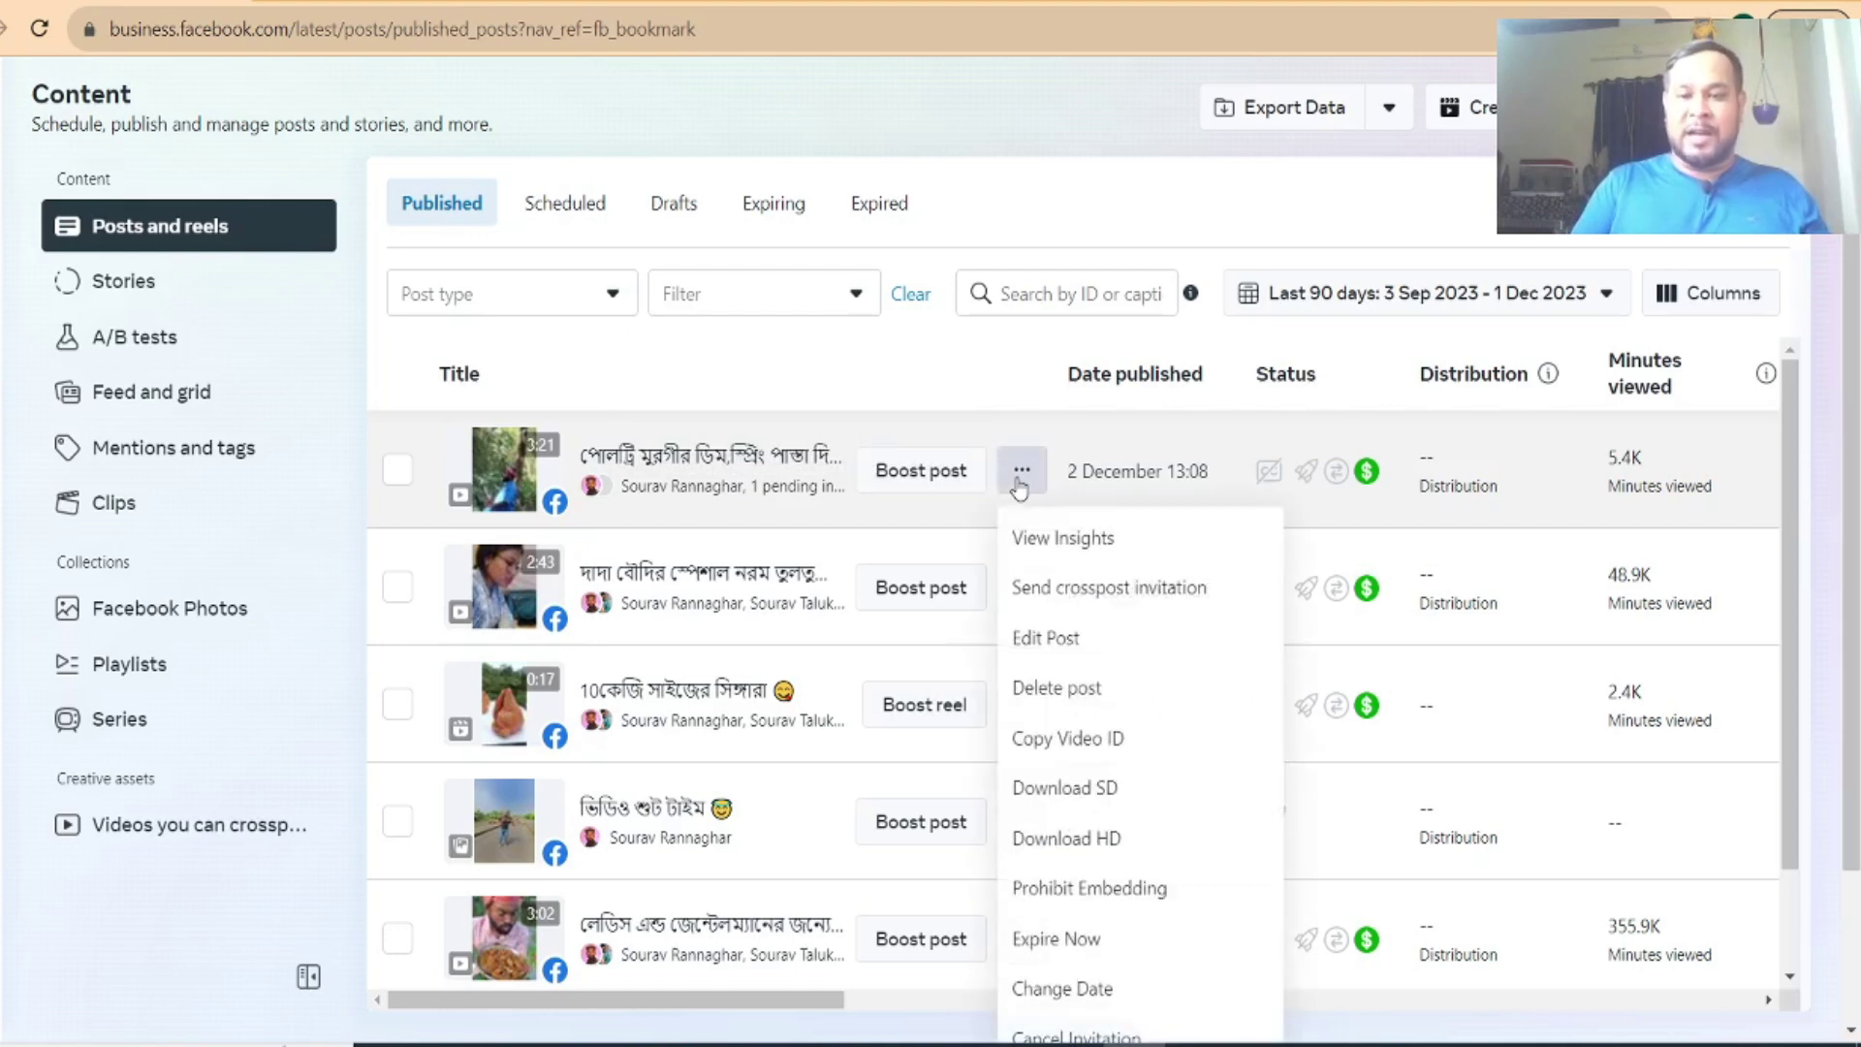
{"action": "left_click", "coordinate": [1049, 645]}
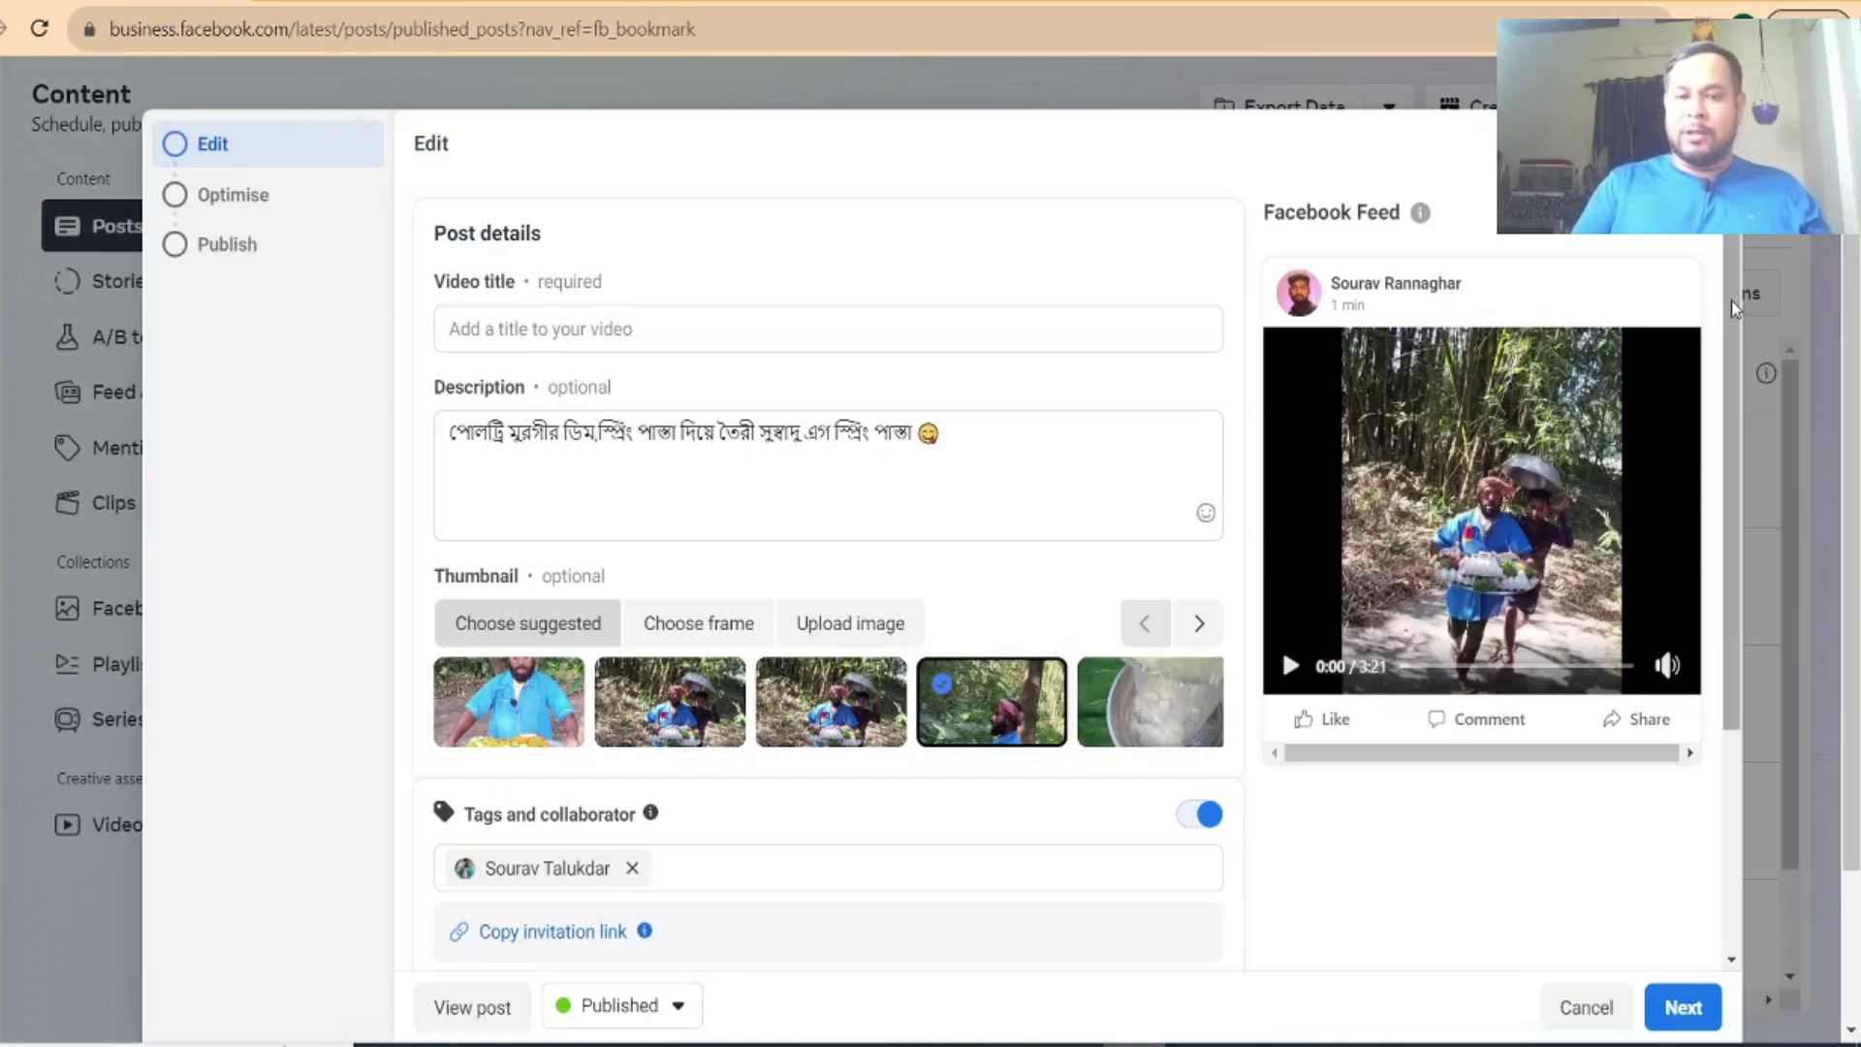
{"action": "scroll", "coordinate": [1731, 301], "scroll_direction": "down", "scroll_amount": 2}
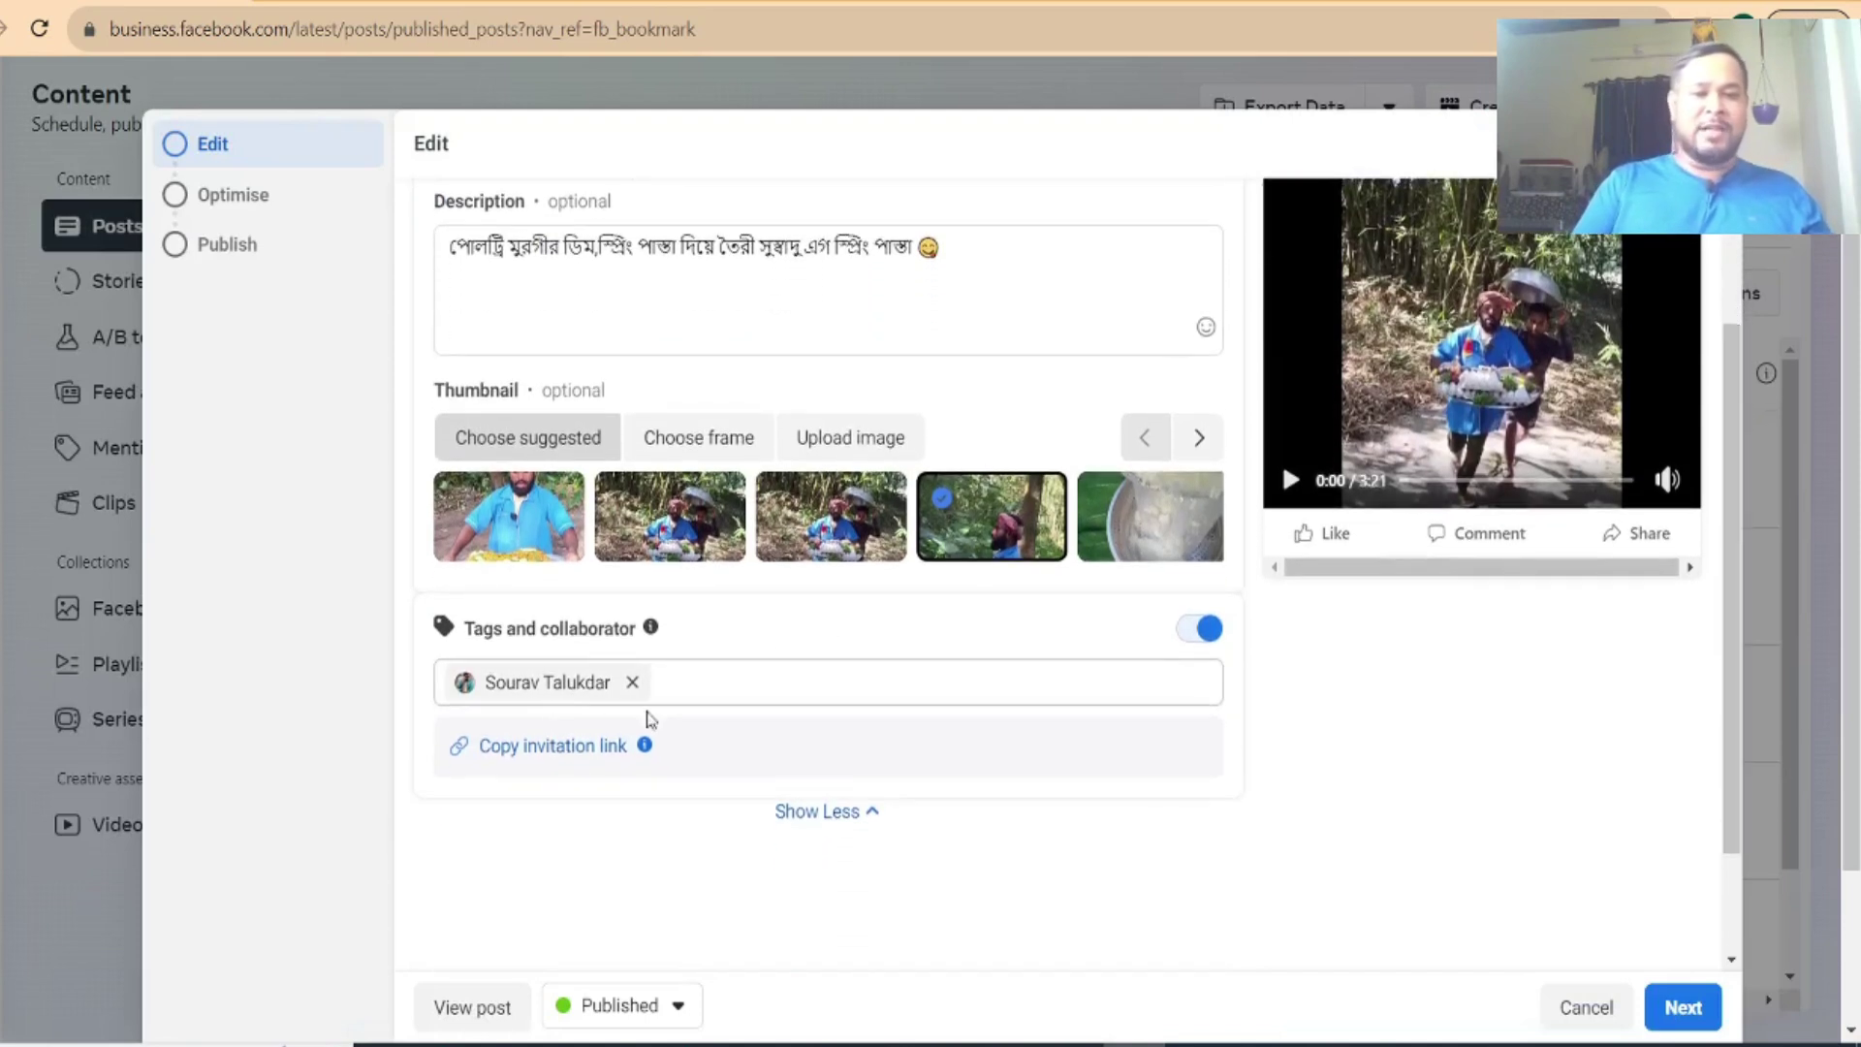
View the collaborative posts guidance and the collaborator tagged on the post
{"action": "left_click", "coordinate": [645, 745]}
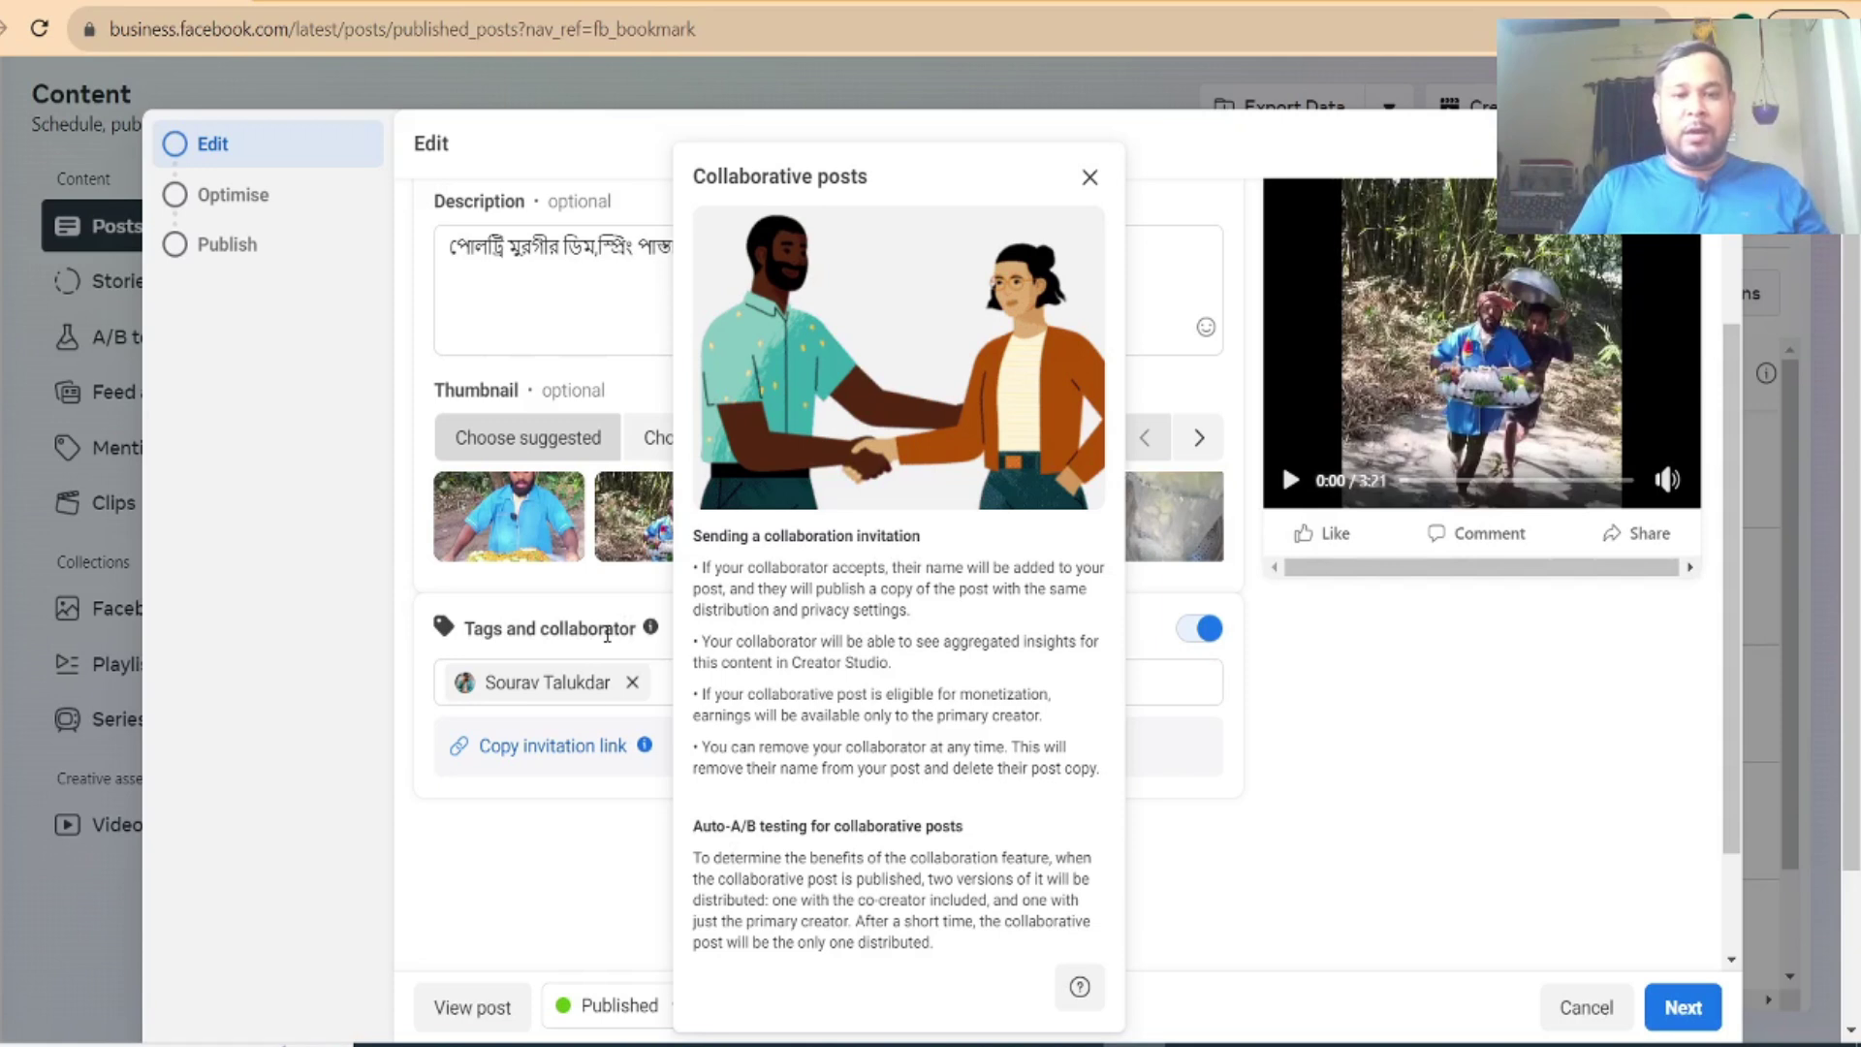
{"action": "left_click_drag", "start_coordinate": [651, 704], "coordinate": [662, 699]}
{"action": "left_click", "coordinate": [659, 699]}
{"action": "left_click", "coordinate": [679, 689]}
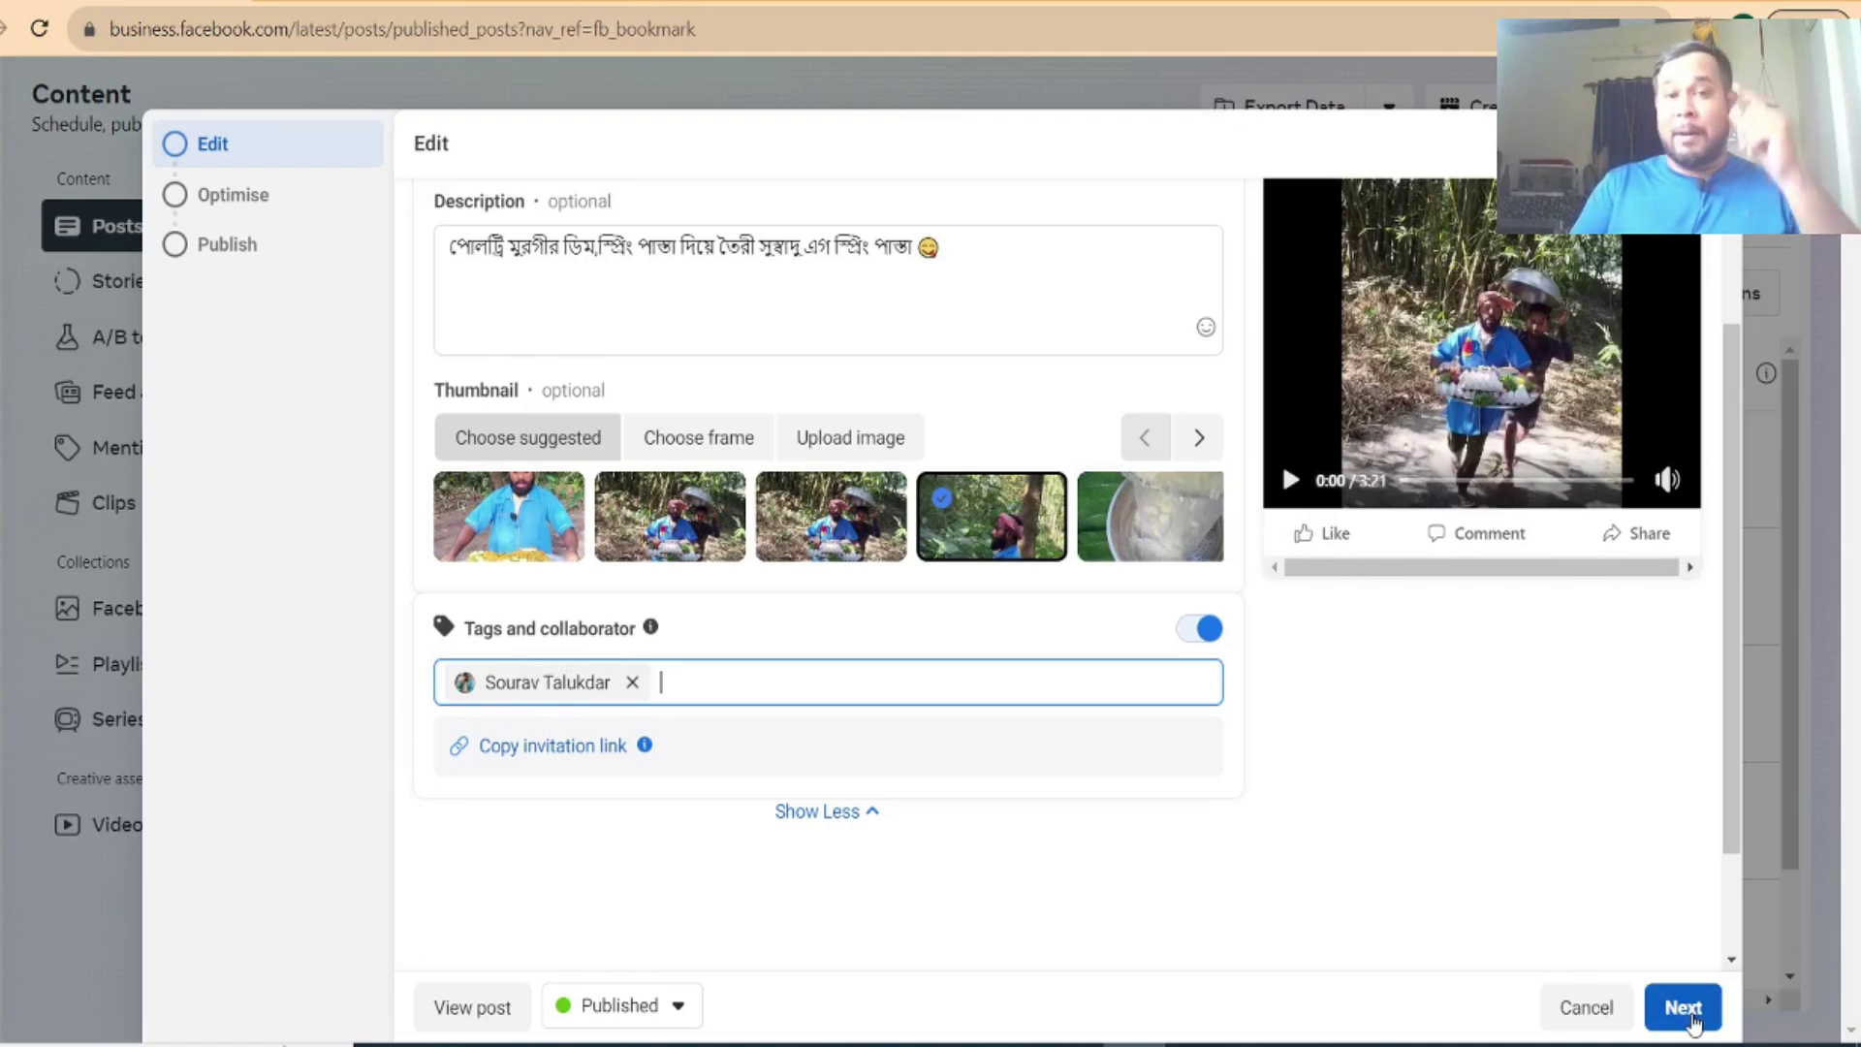
{"action": "mouse_move", "coordinate": [536, 681]}
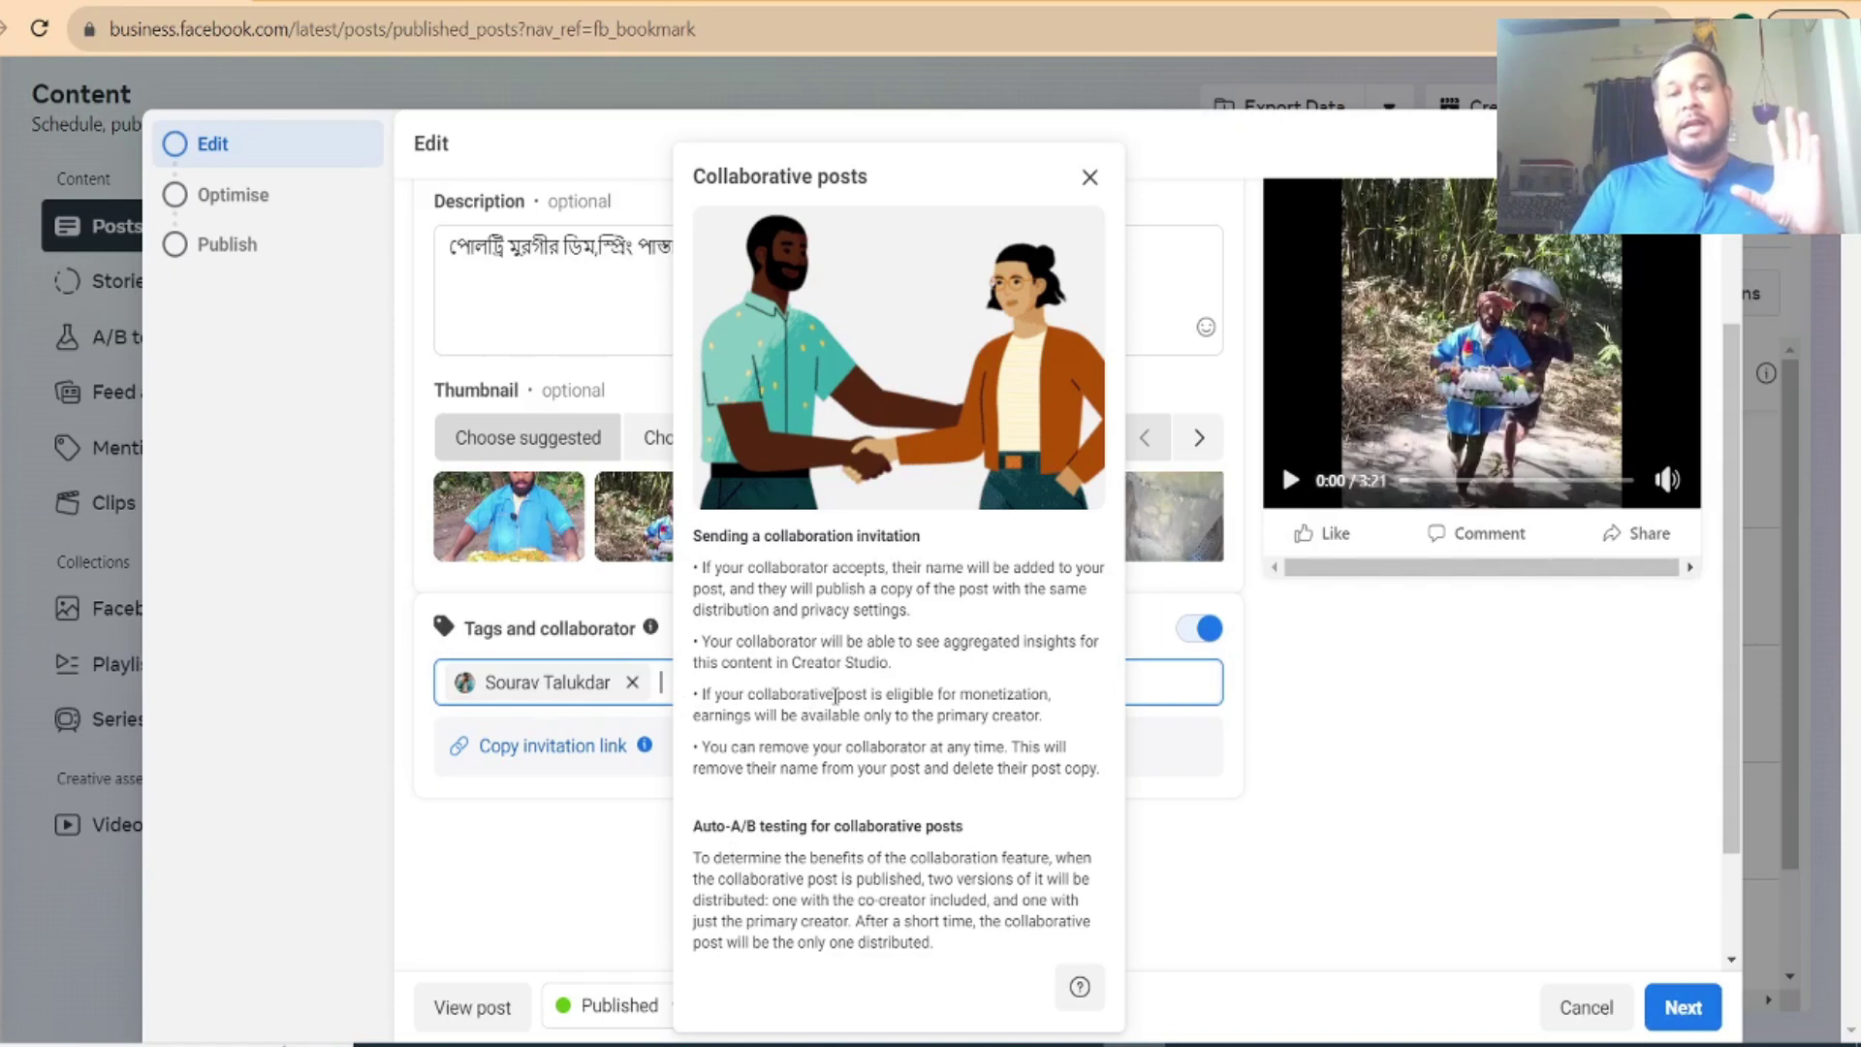
Switch to the invited collaborator's Facebook page and check its notifications for a collaboration invitation
{"action": "left_click", "coordinate": [1360, 754]}
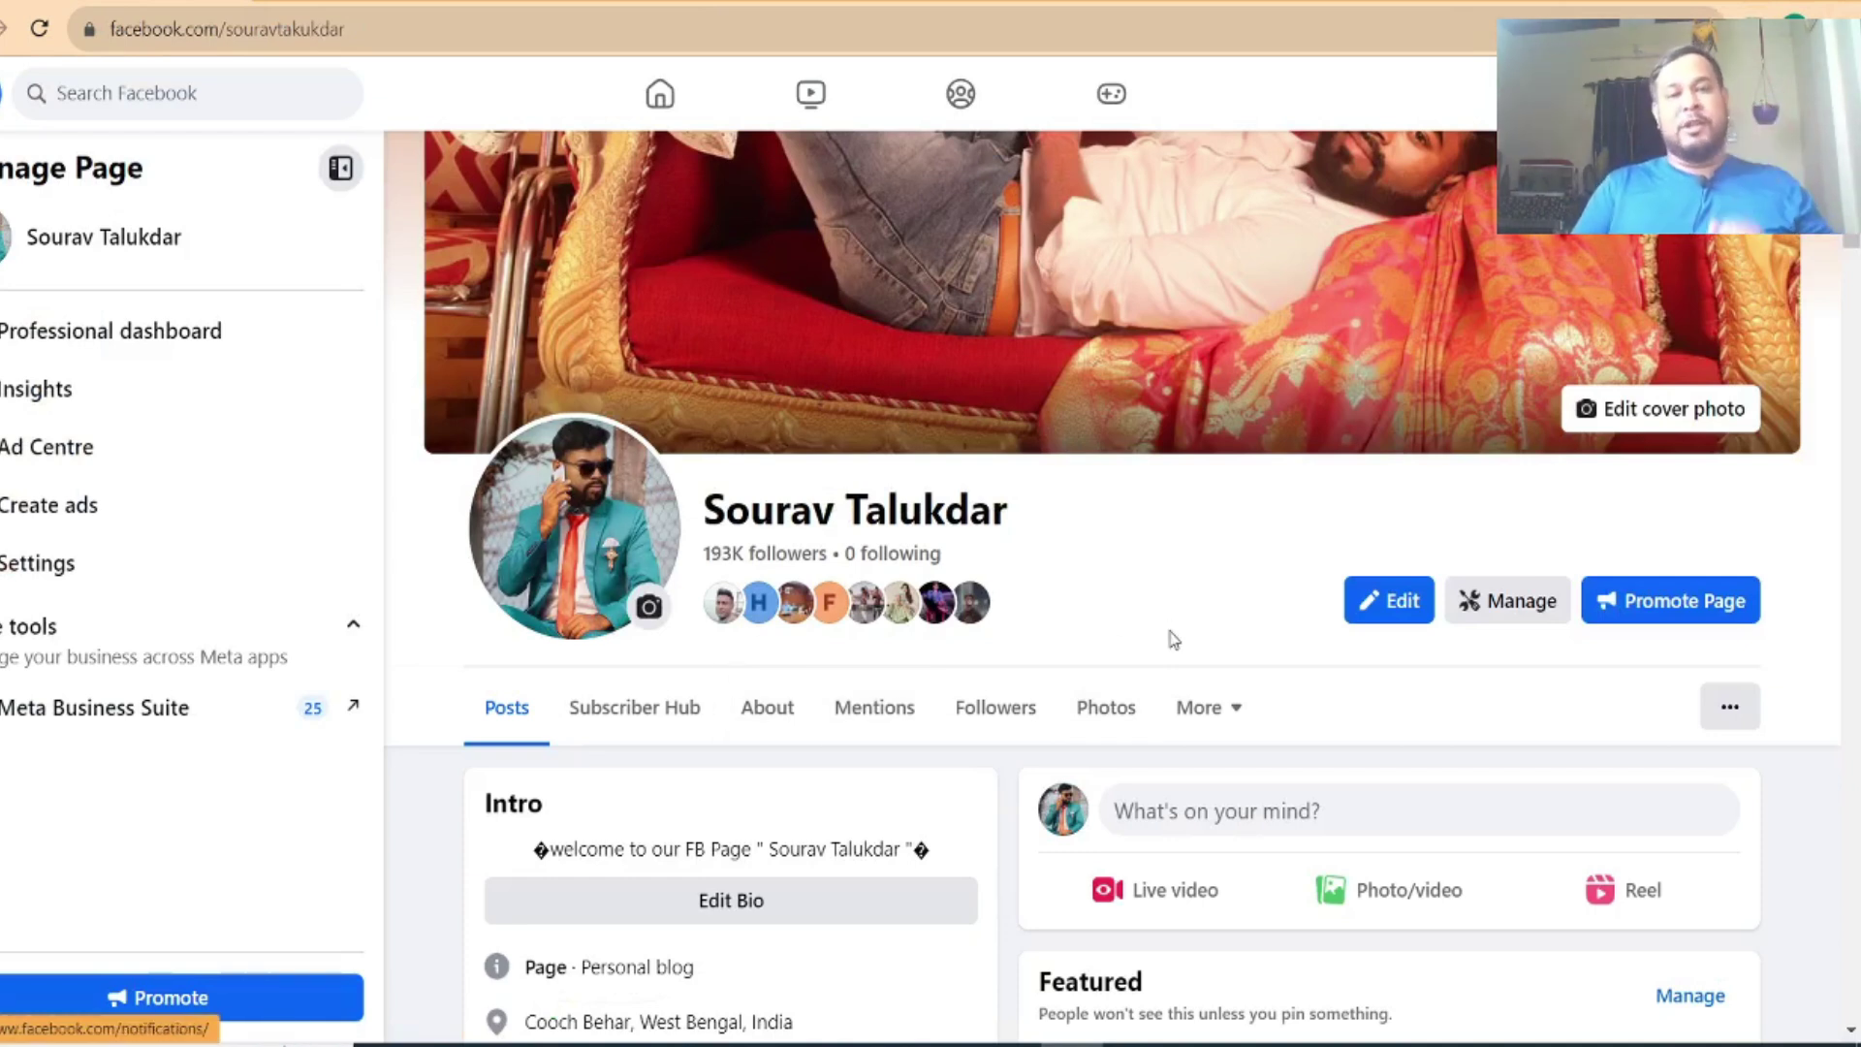
{"action": "scroll", "coordinate": [1115, 582], "scroll_direction": "down", "scroll_amount": 3}
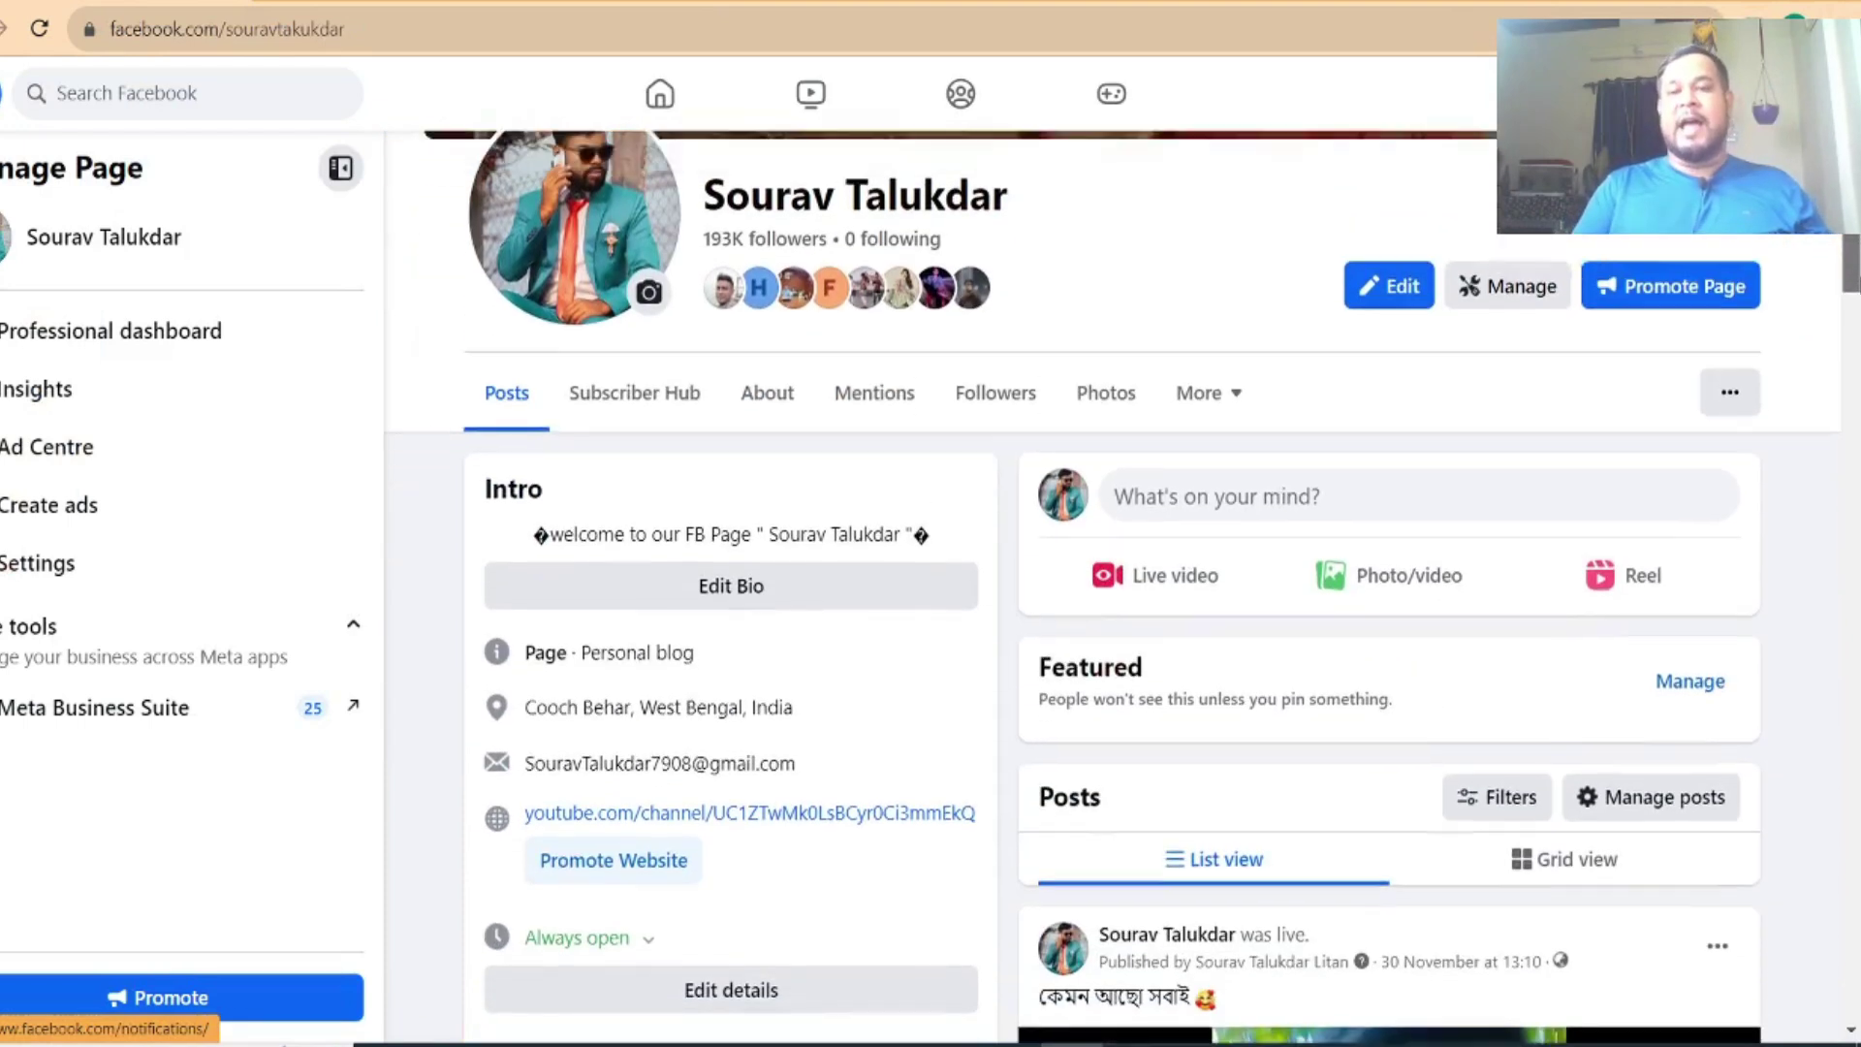
{"action": "scroll", "coordinate": [1114, 581], "scroll_direction": "up", "scroll_amount": 2}
{"action": "left_click", "coordinate": [1759, 93]}
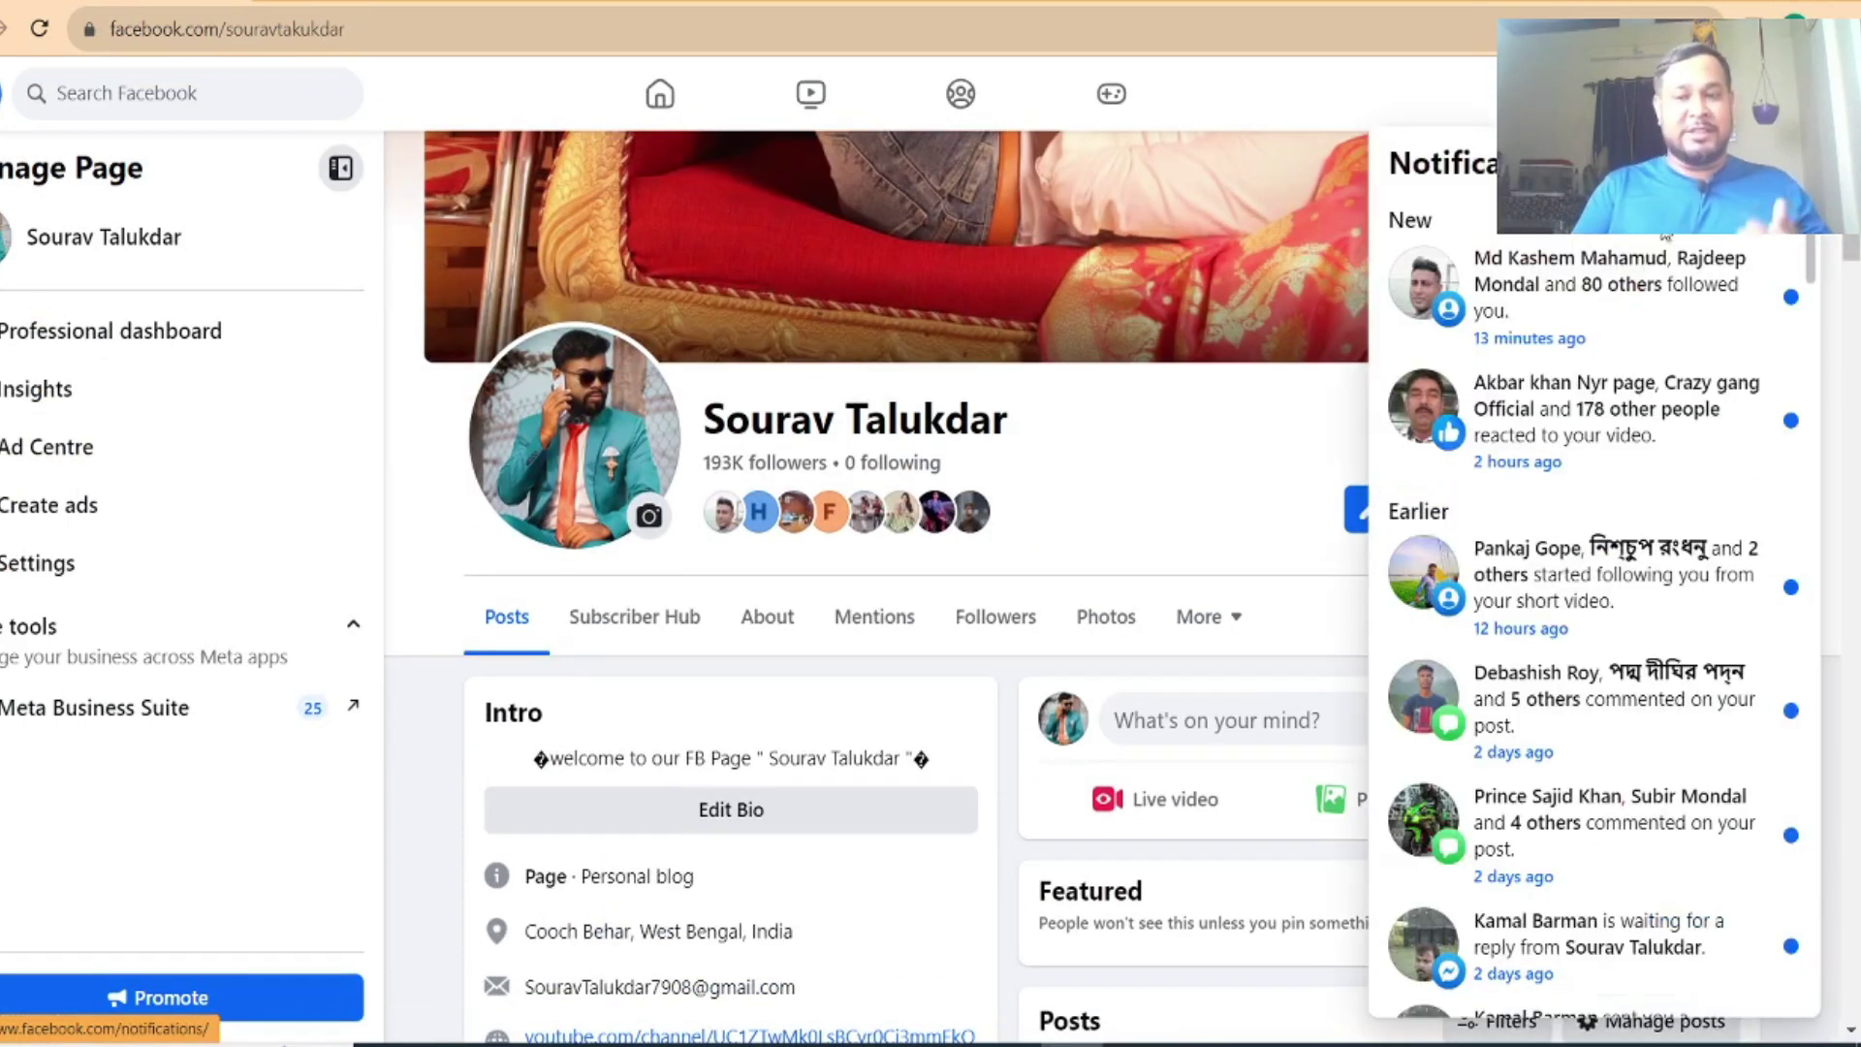
{"action": "scroll", "coordinate": [1818, 362], "scroll_direction": "down", "scroll_amount": 10}
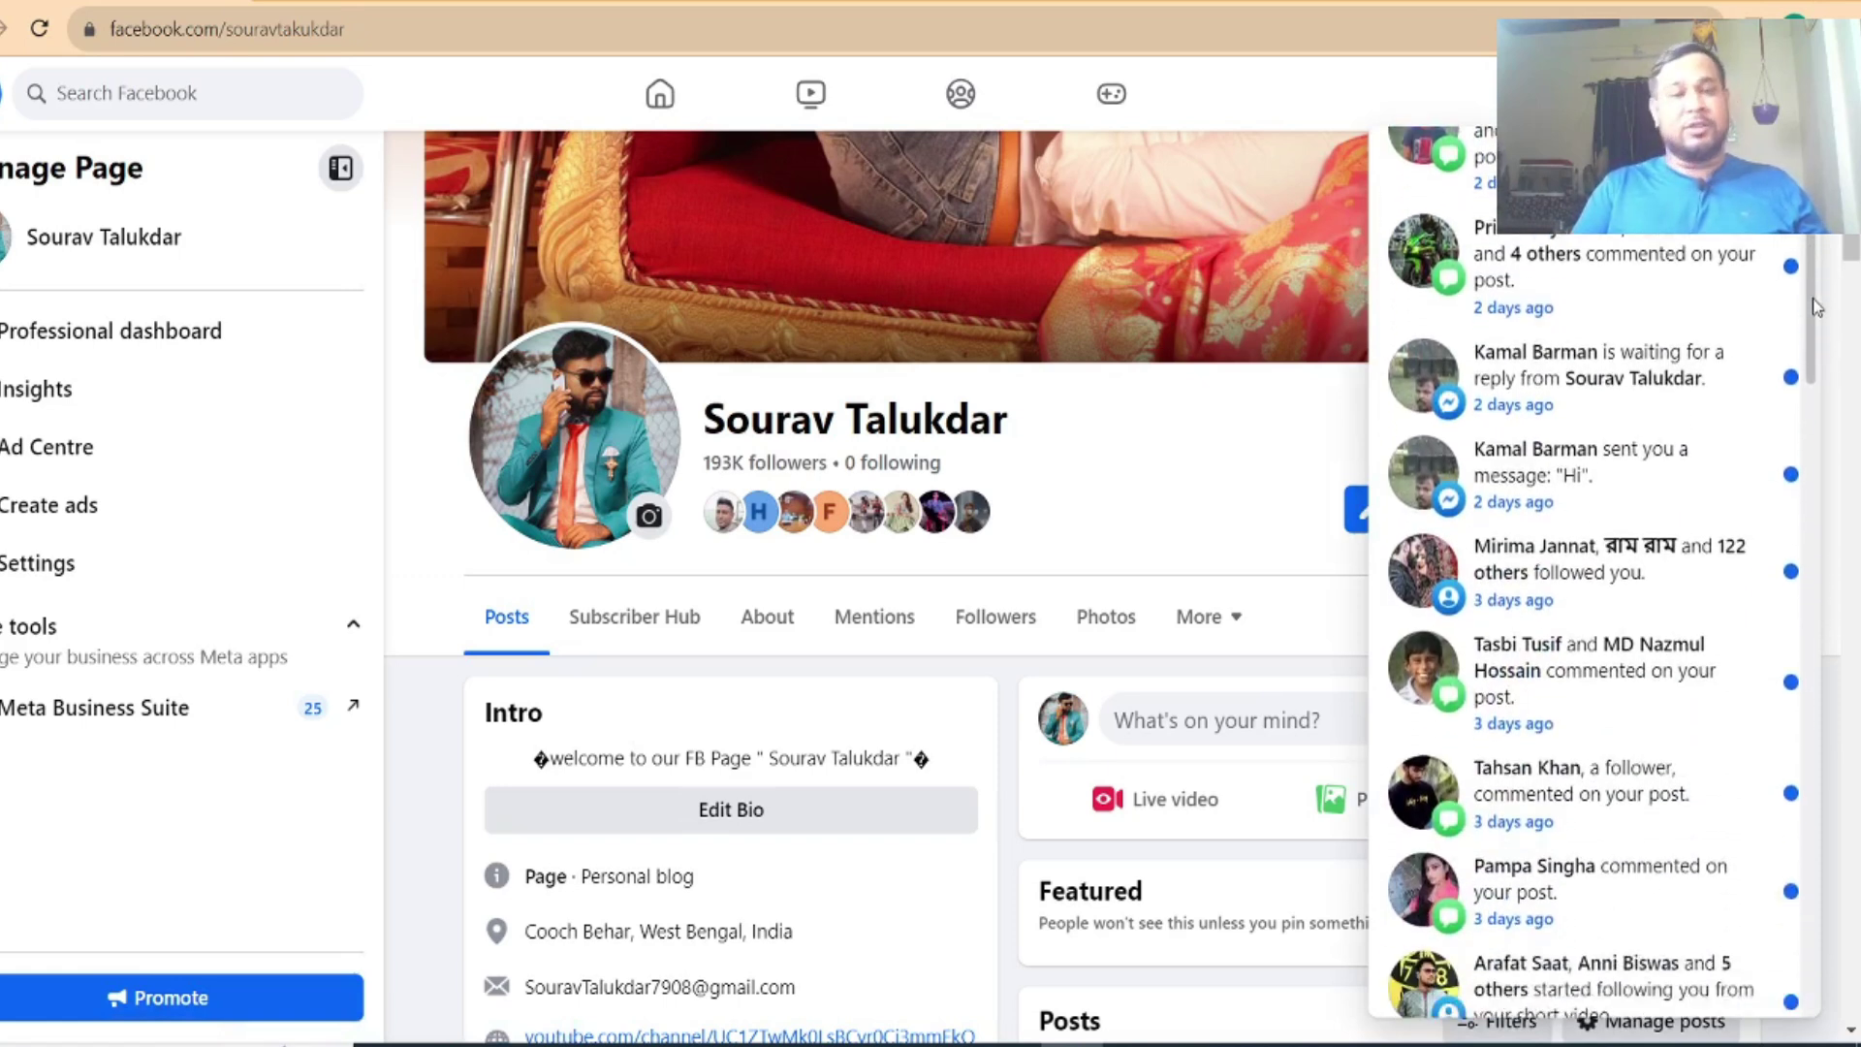
{"action": "scroll", "coordinate": [1818, 368], "scroll_direction": "down", "scroll_amount": 3}
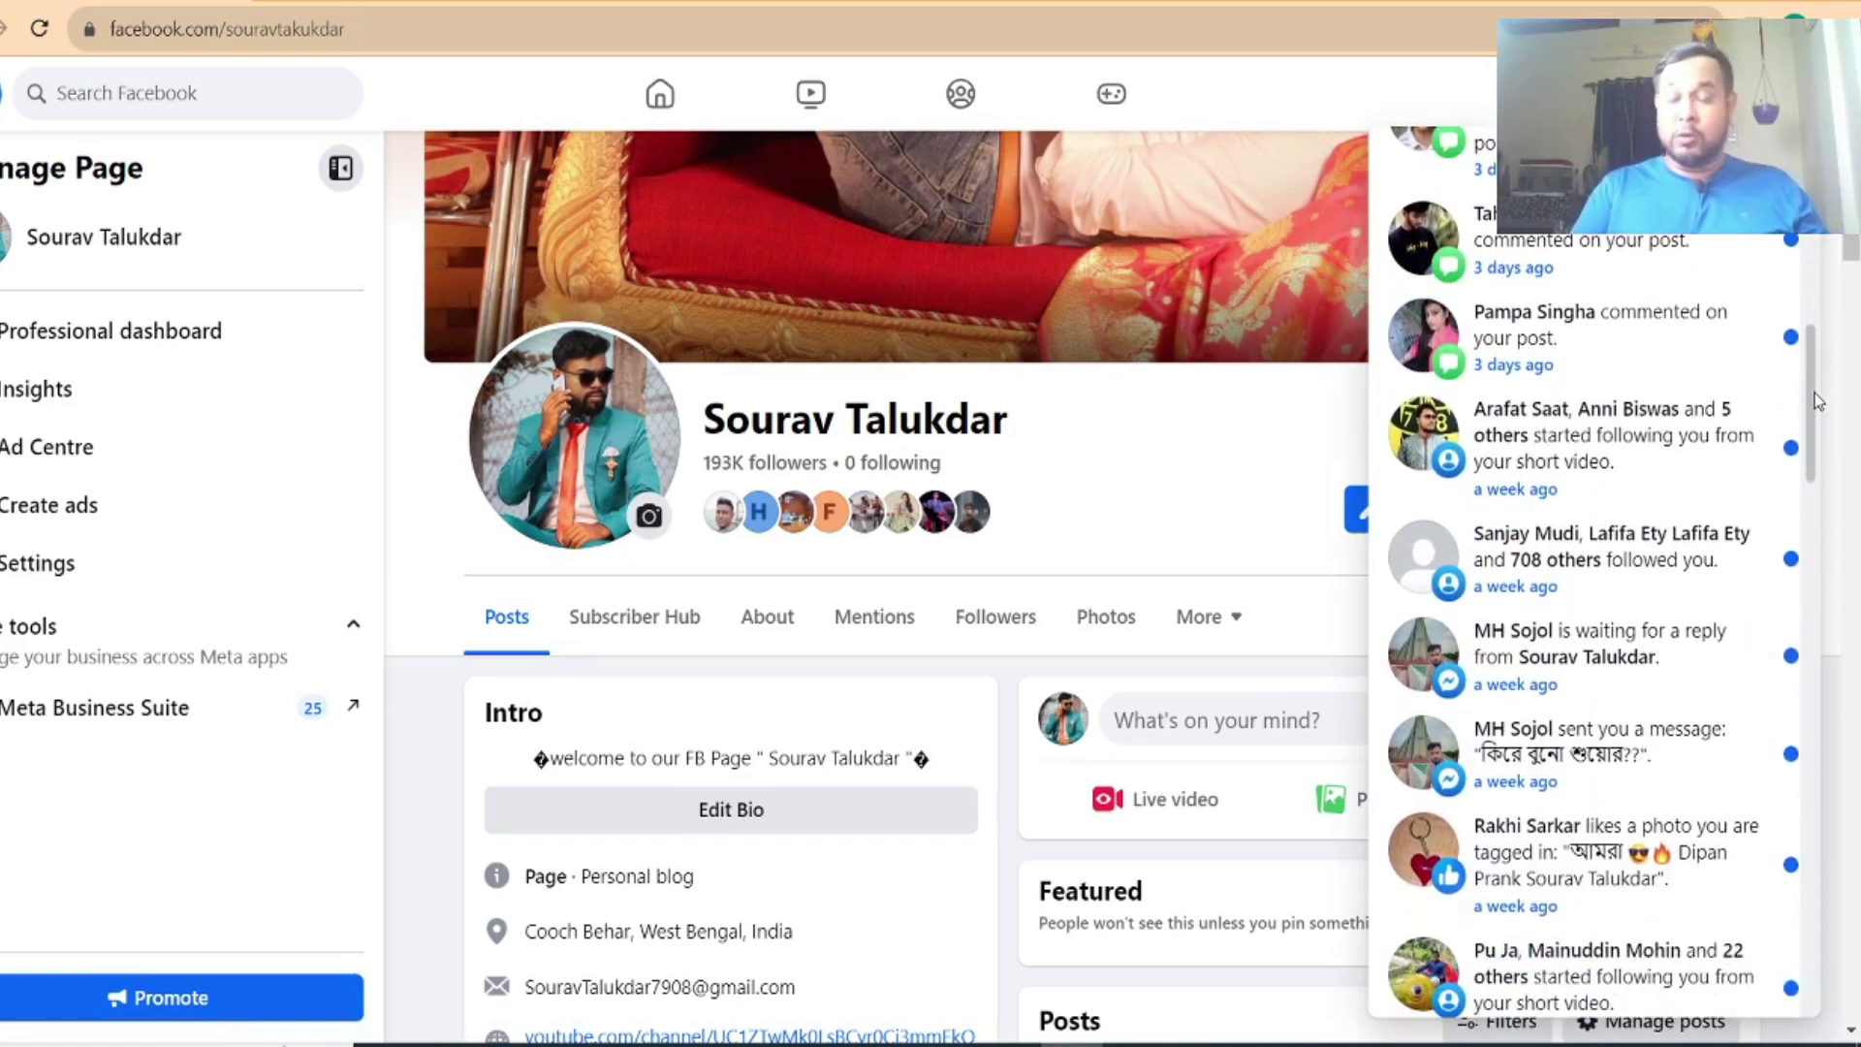
{"action": "left_click_drag", "start_coordinate": [1816, 409], "coordinate": [1810, 254]}
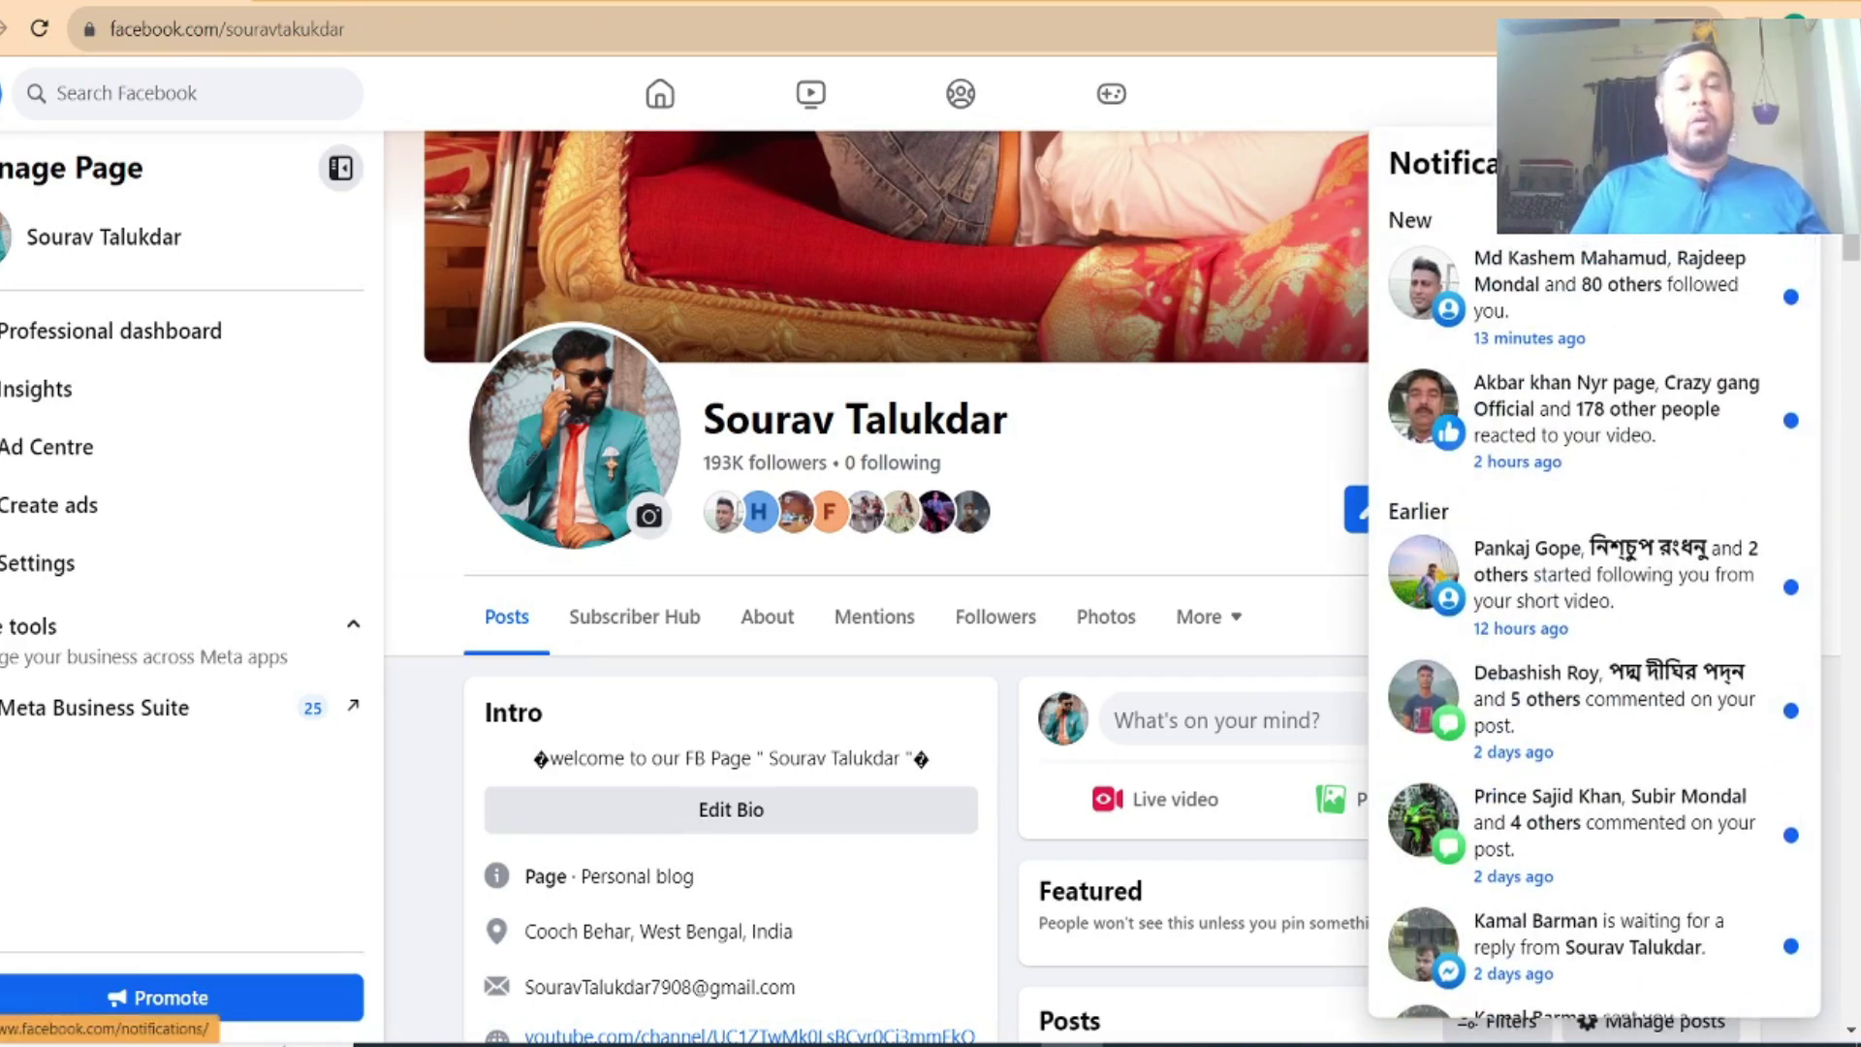
{"action": "left_click", "coordinate": [1212, 427]}
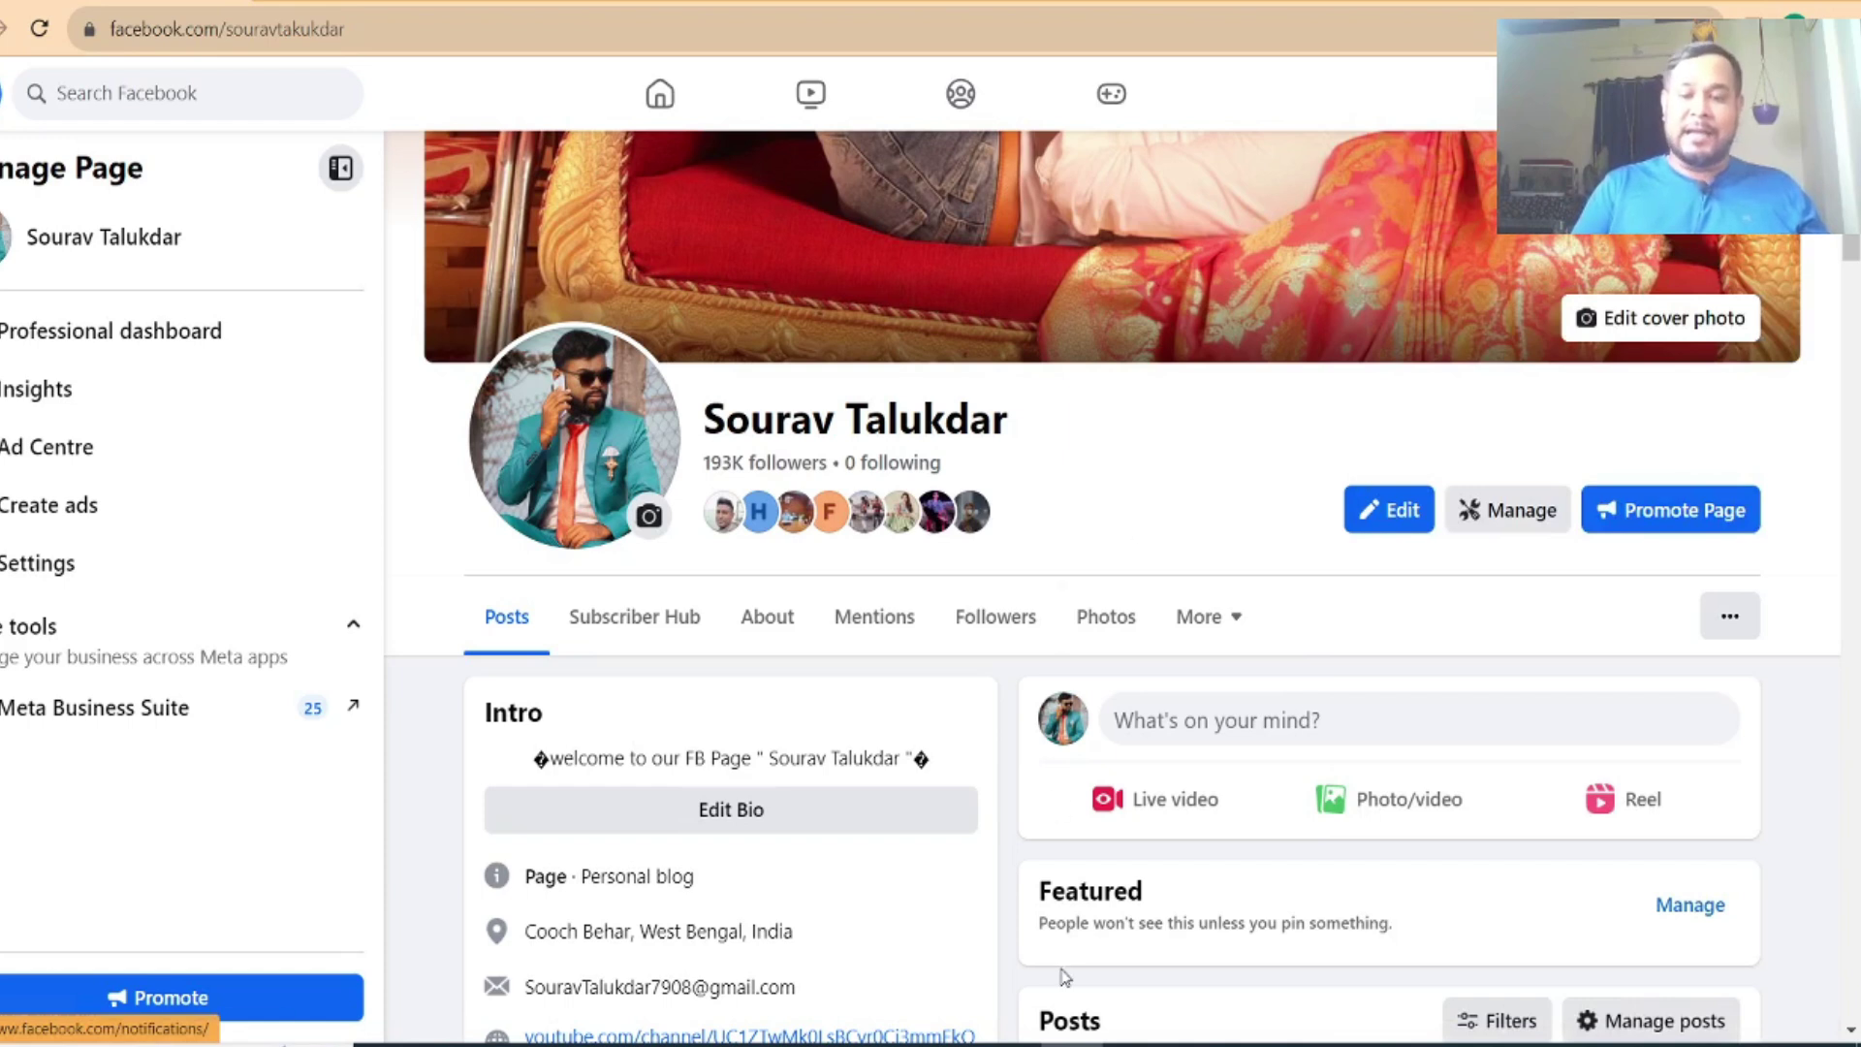
Return to the post editor and read the guidance on sending a collaboration invitation, closing it when done
{"action": "left_click", "coordinate": [885, 706]}
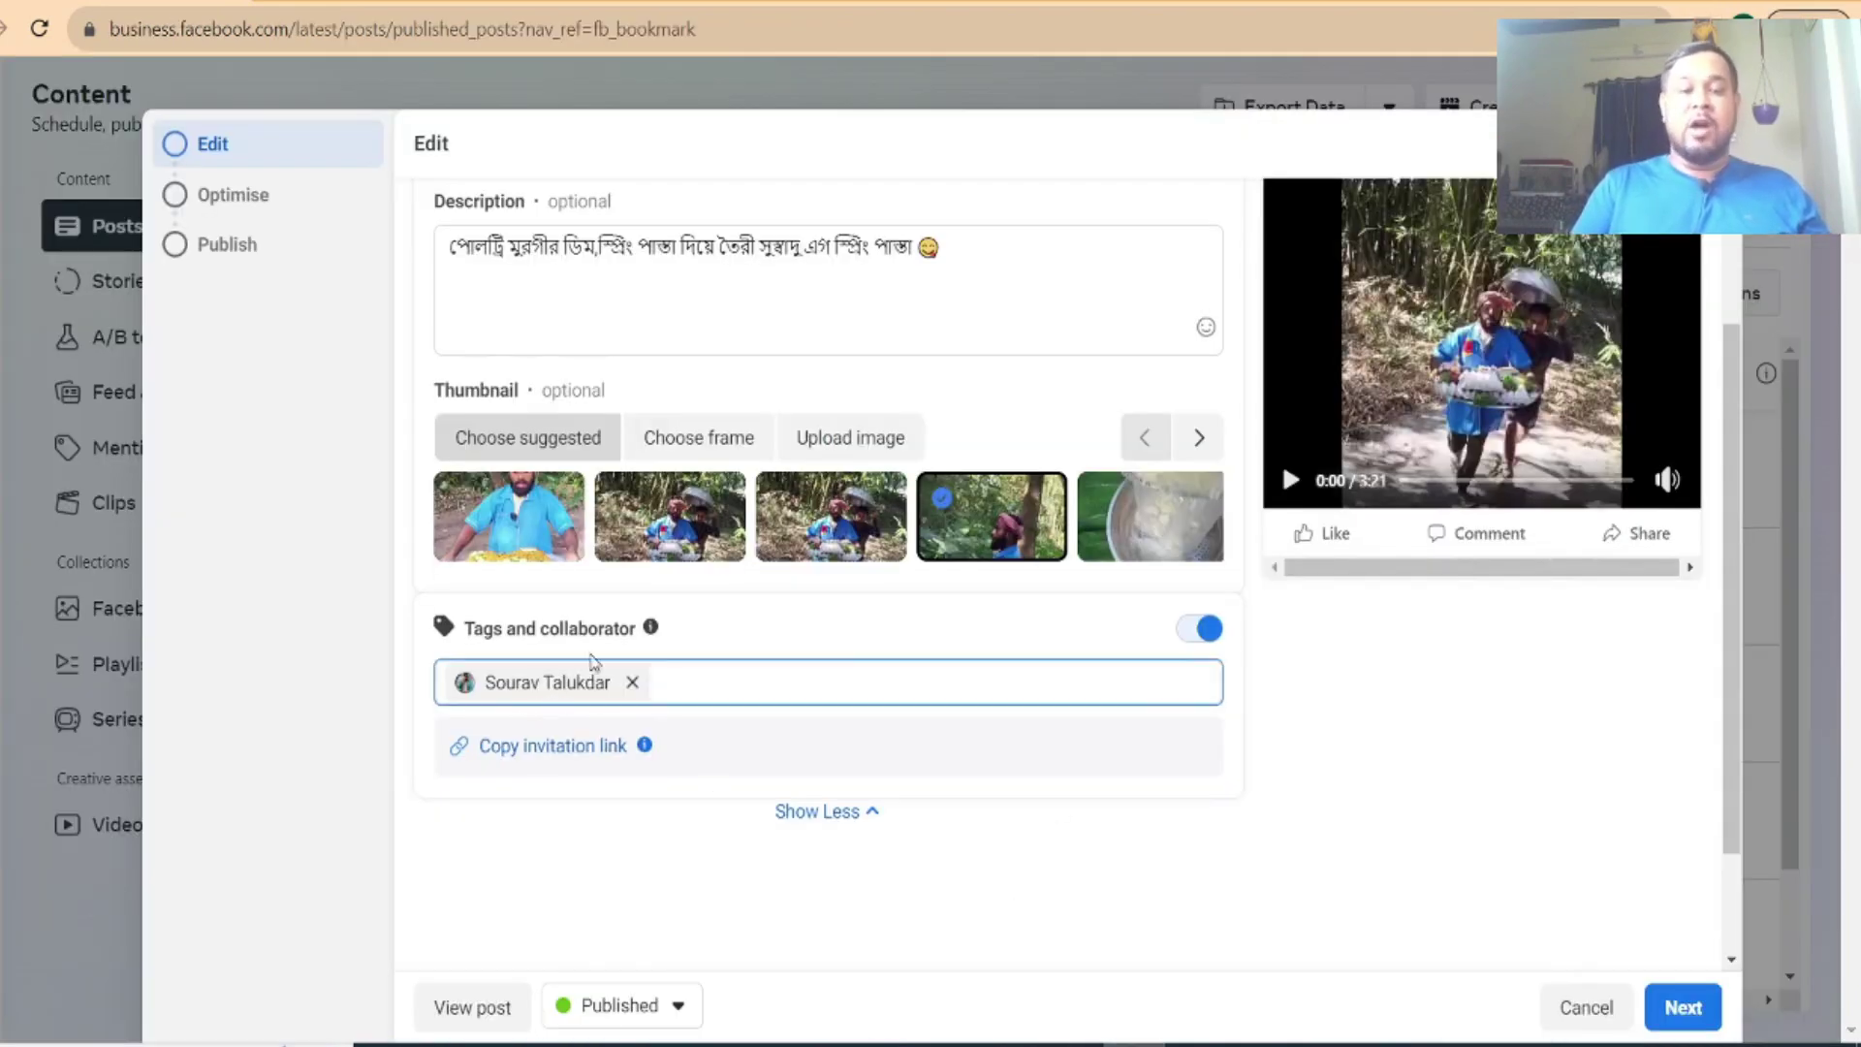
{"action": "left_click", "coordinate": [650, 627]}
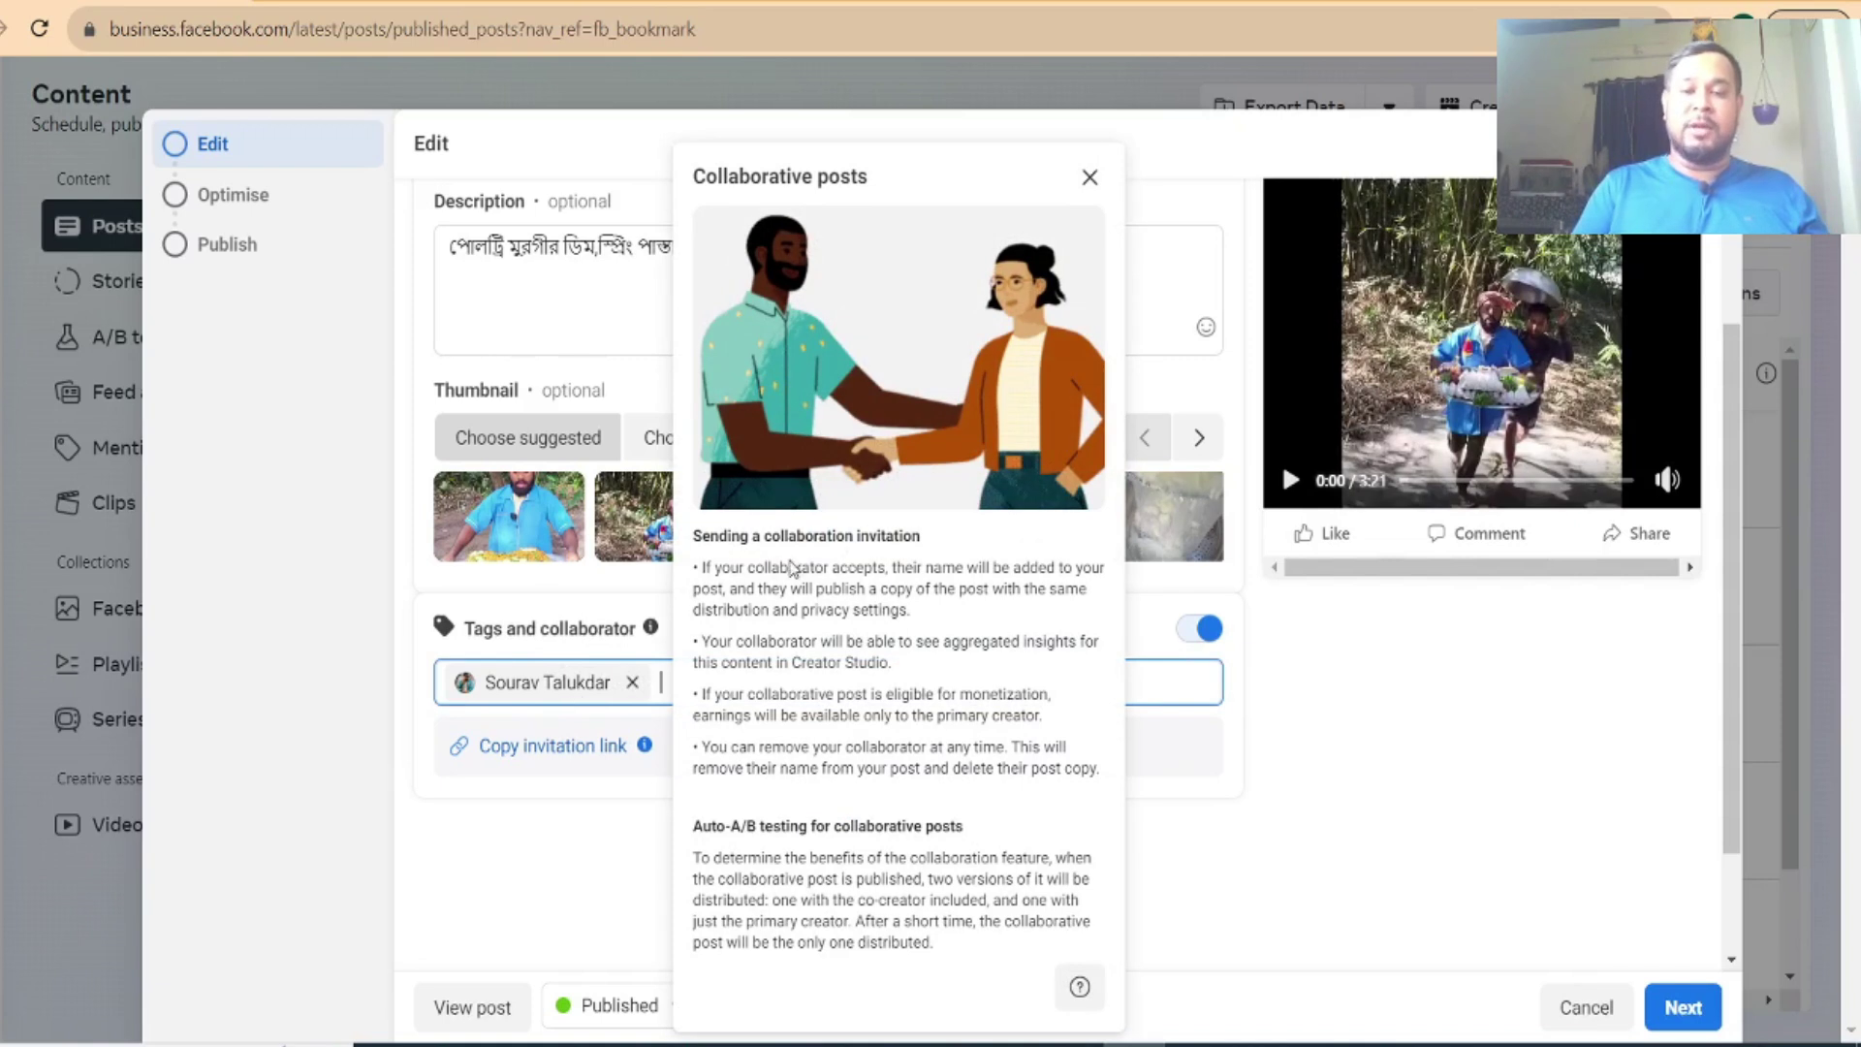
{"action": "left_click_drag", "start_coordinate": [765, 536], "coordinate": [953, 543]}
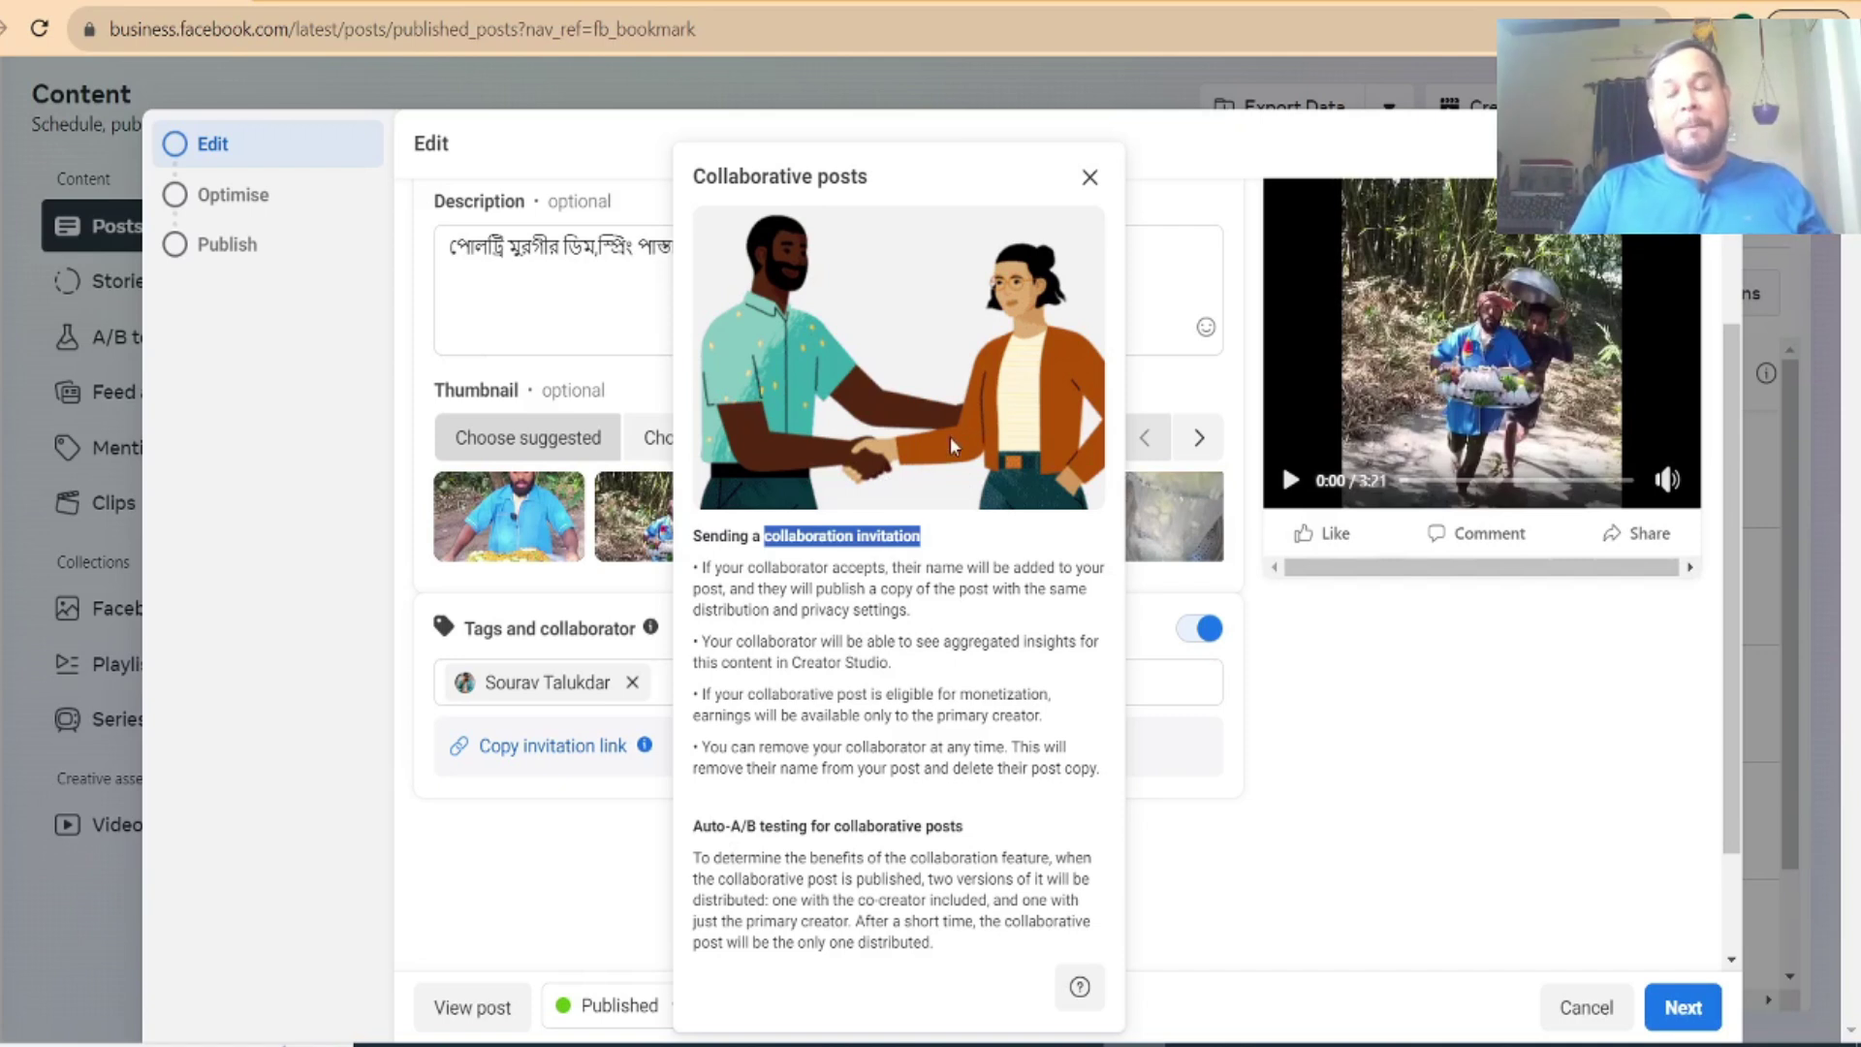
{"action": "left_click", "coordinate": [1088, 179]}
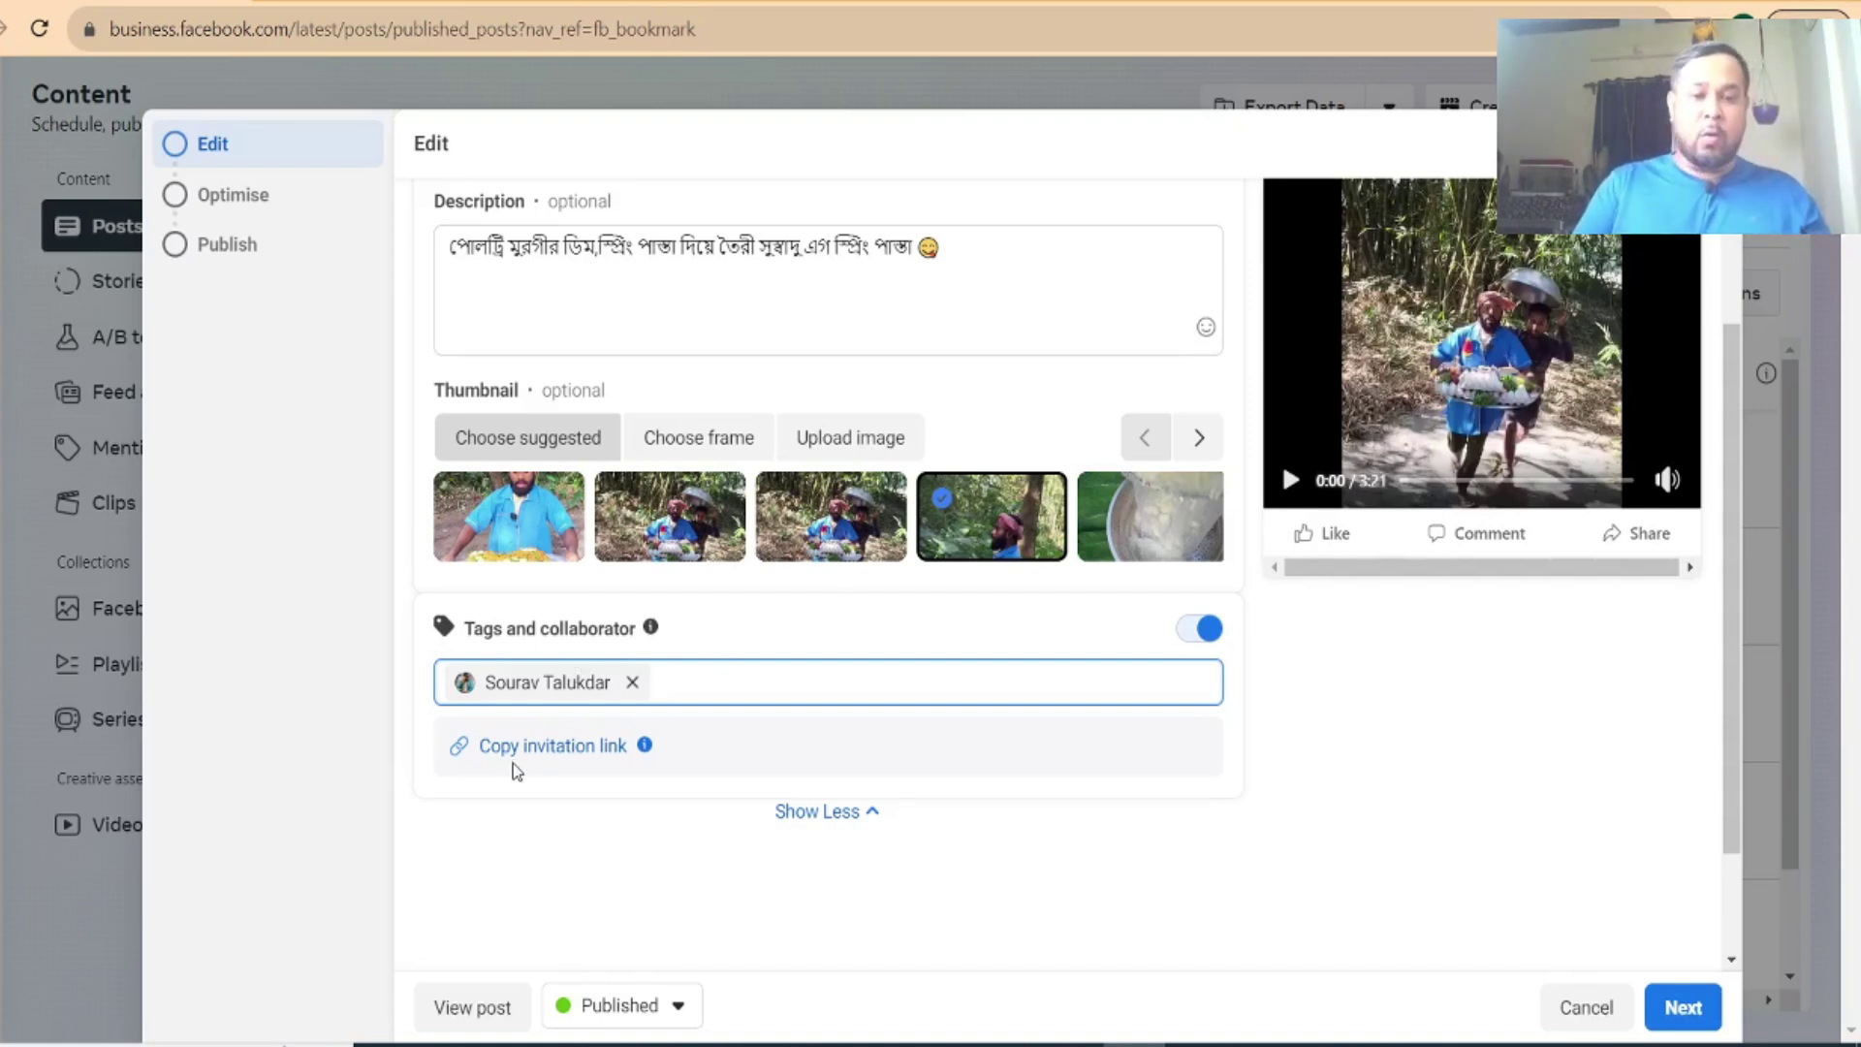
Copy the post's collaboration invitation link and open it in a new tab of the collaborator's browser session
{"action": "mouse_move", "coordinate": [614, 765]}
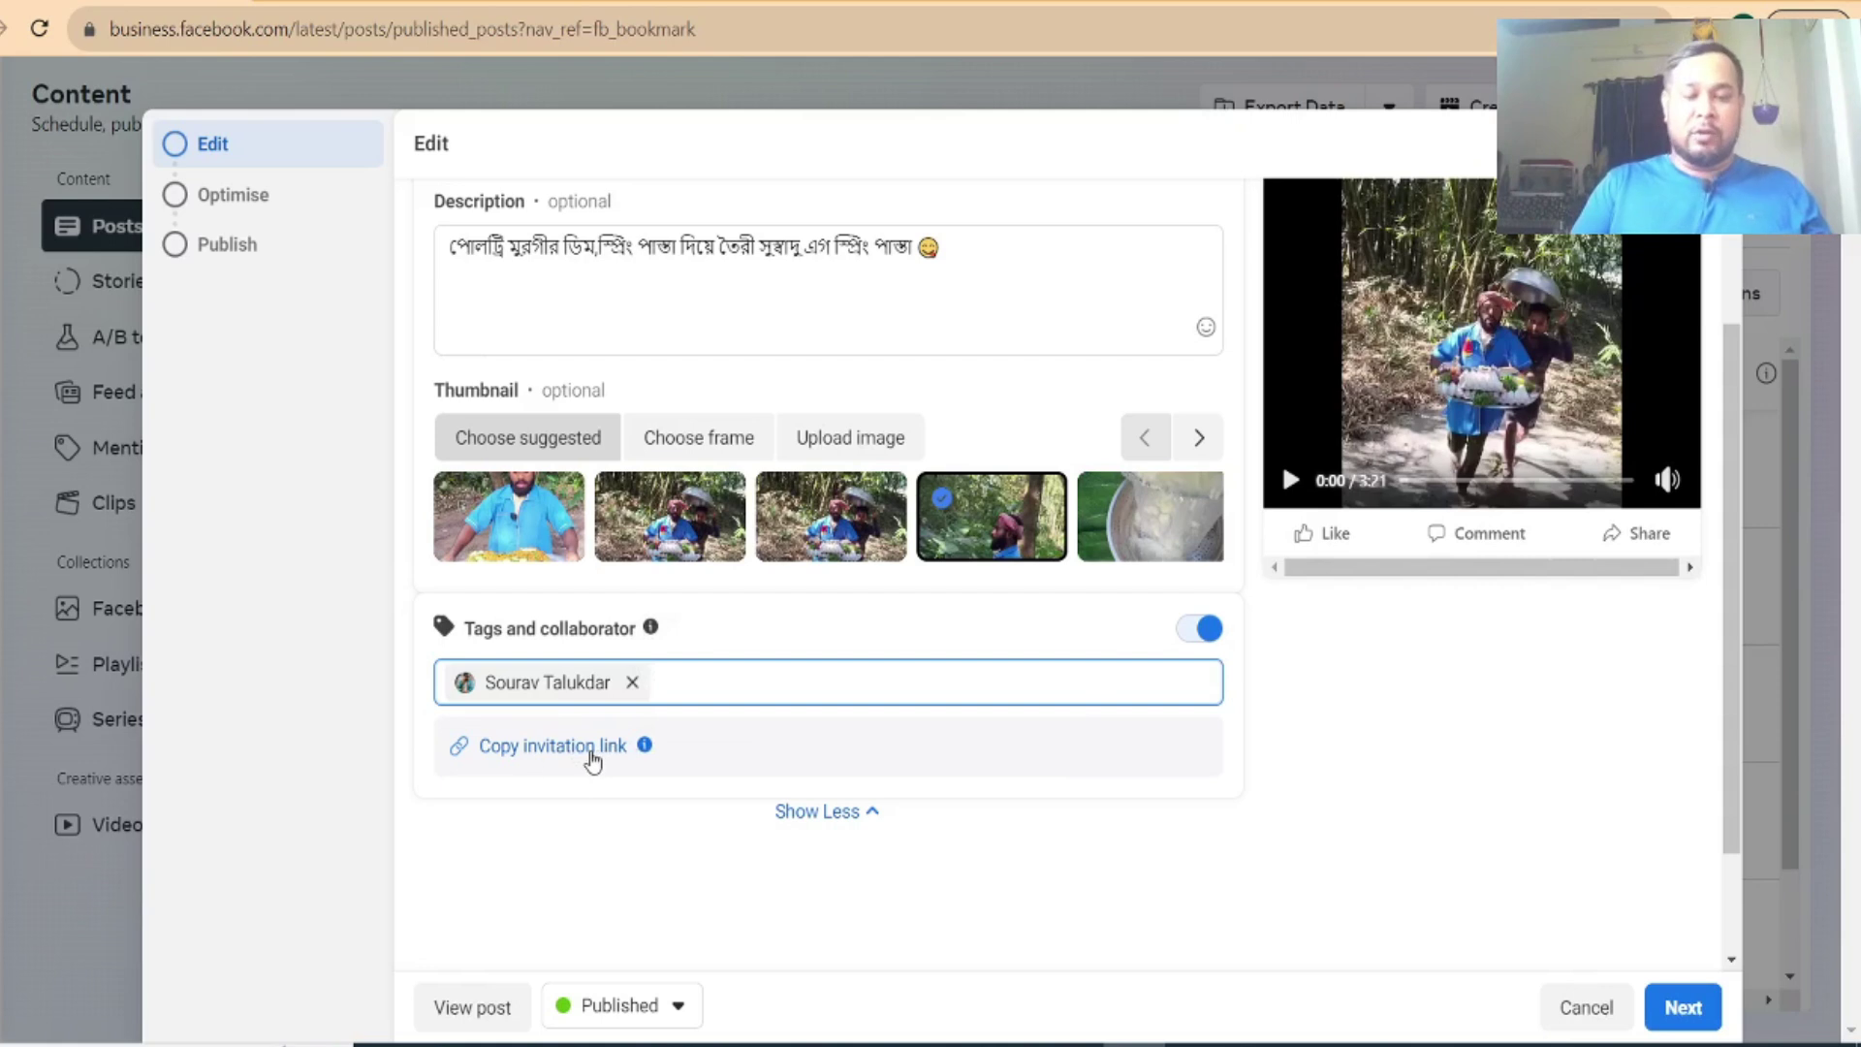
{"action": "left_click", "coordinate": [566, 759]}
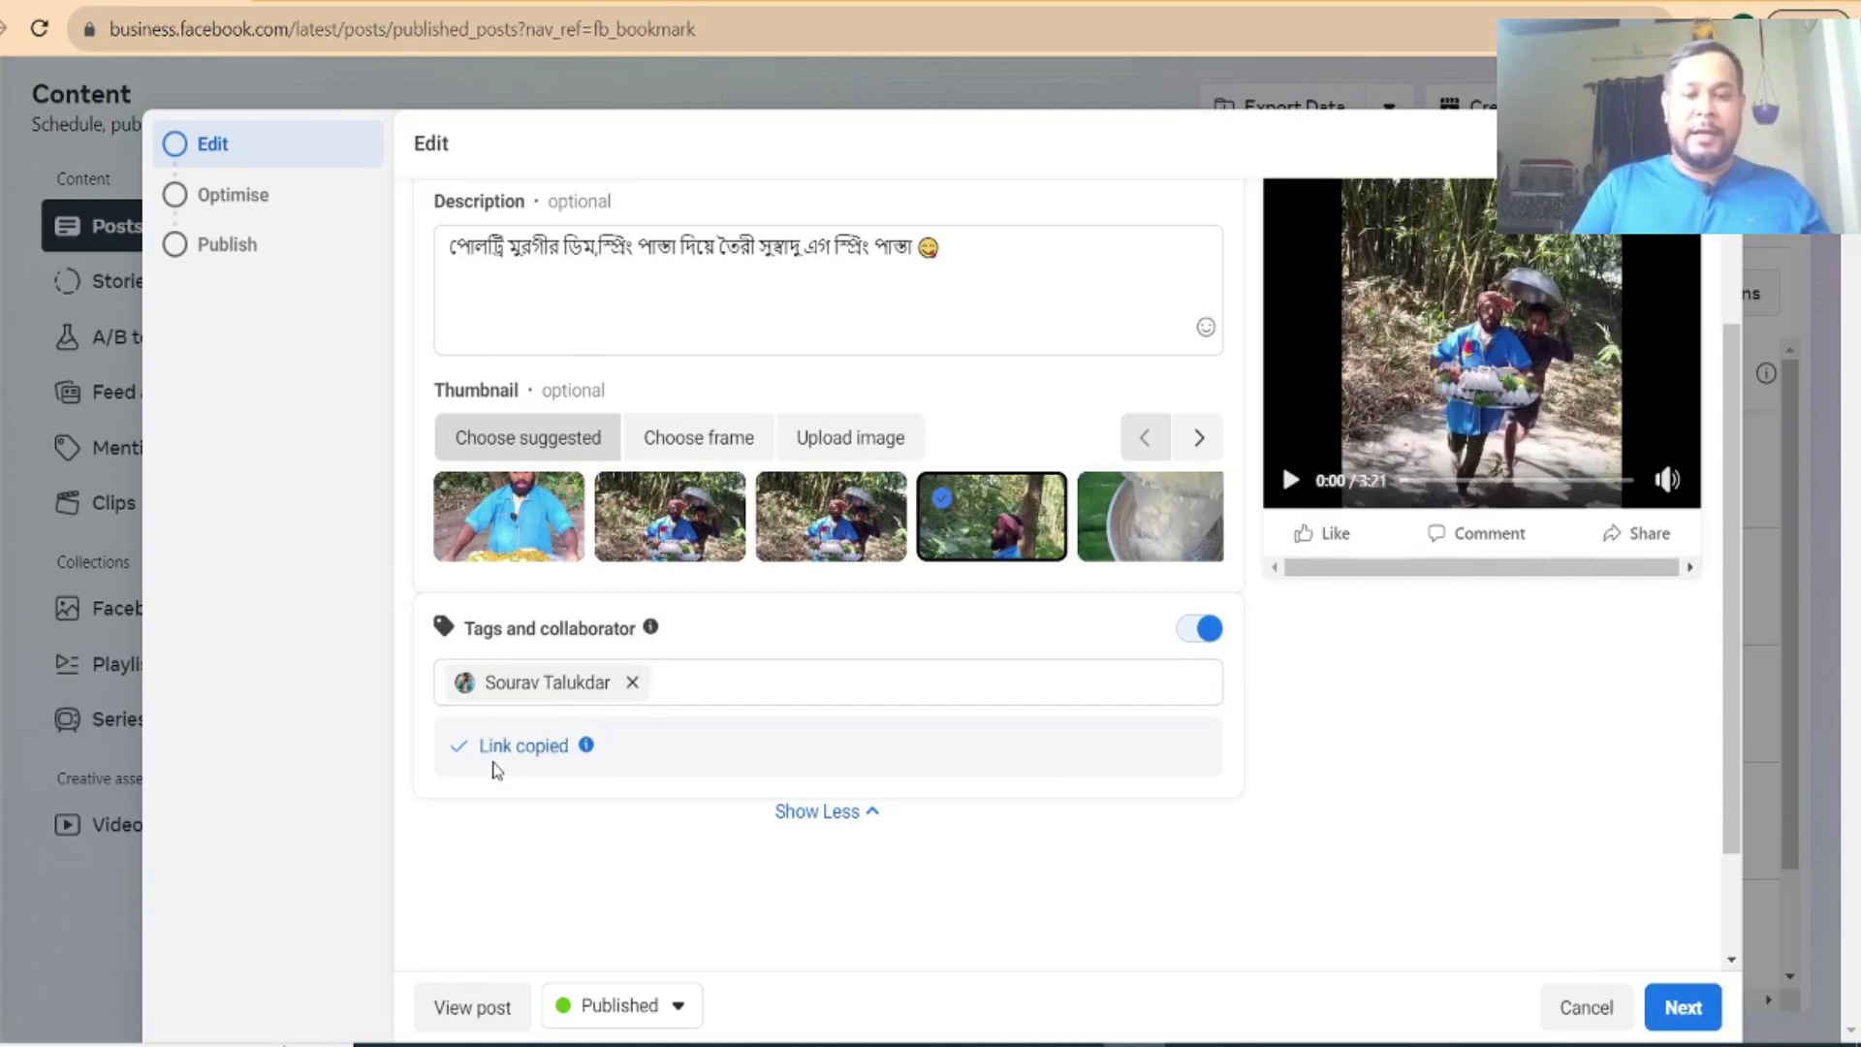
{"action": "mouse_move", "coordinate": [567, 751]}
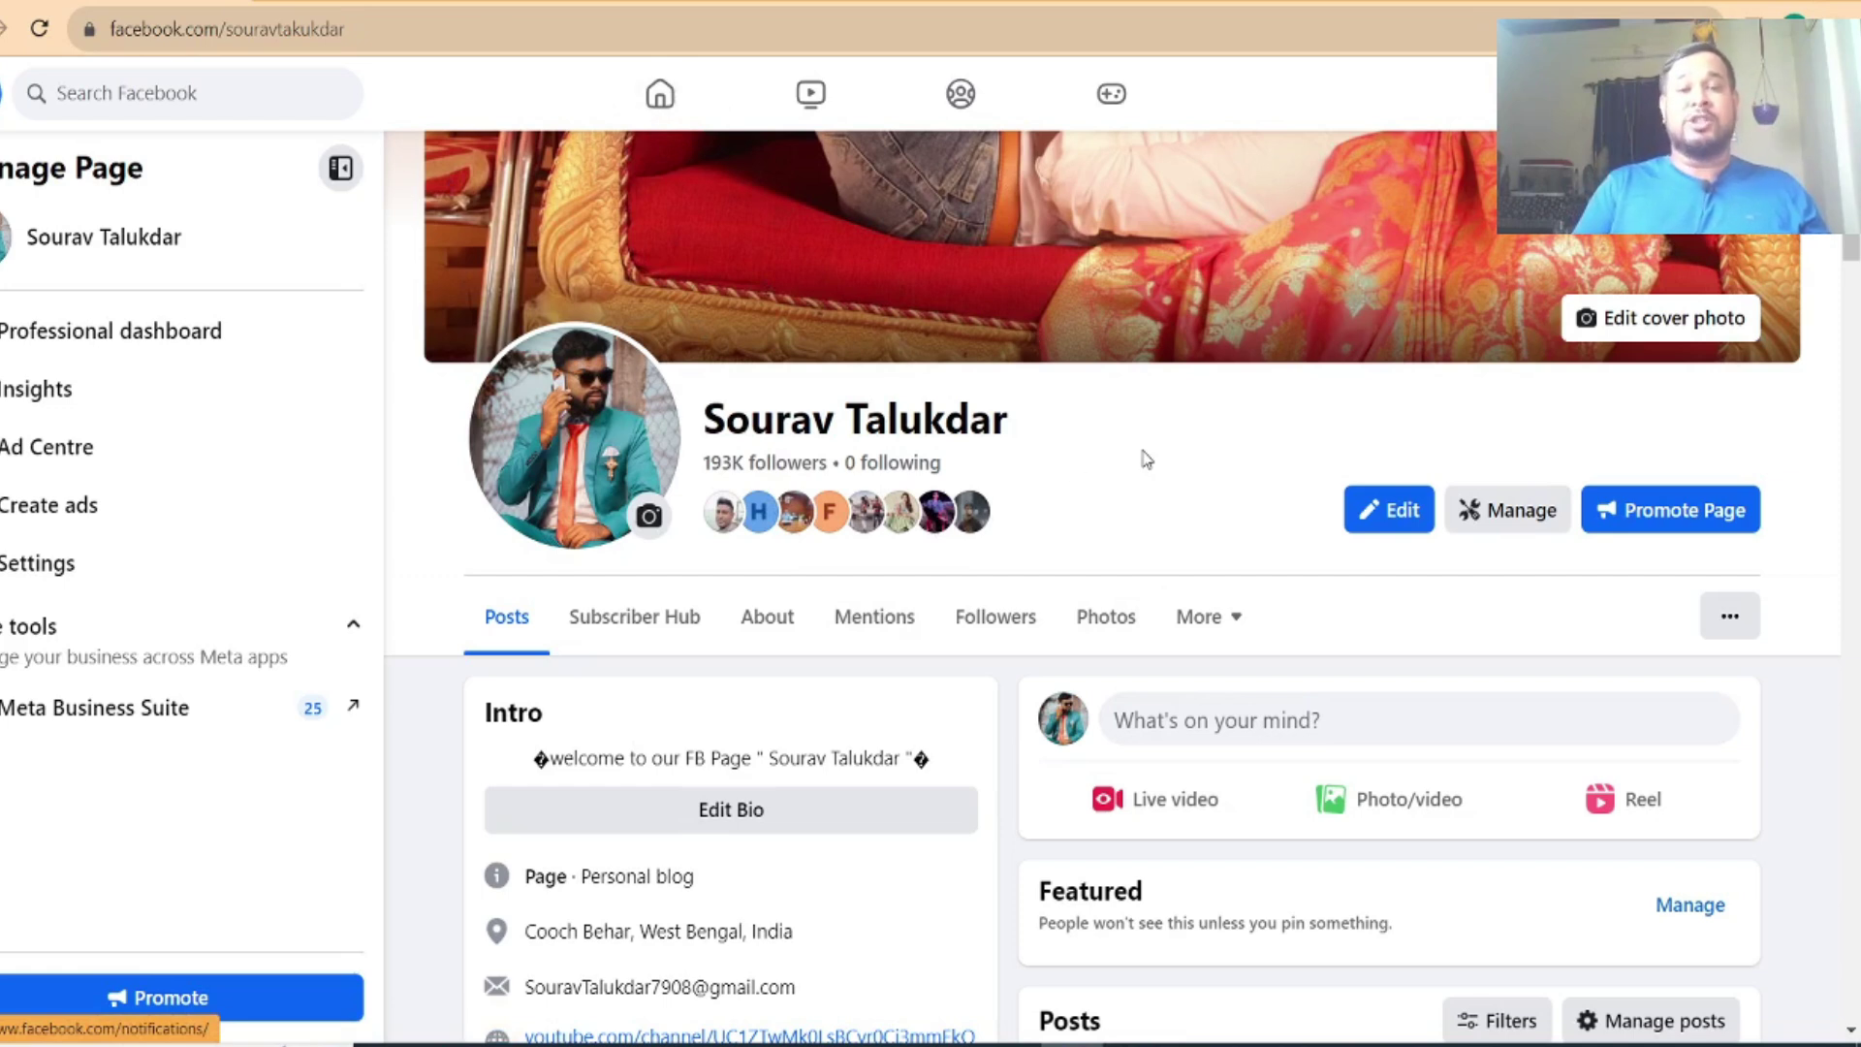
{"action": "key", "text": "ctrl+t"}
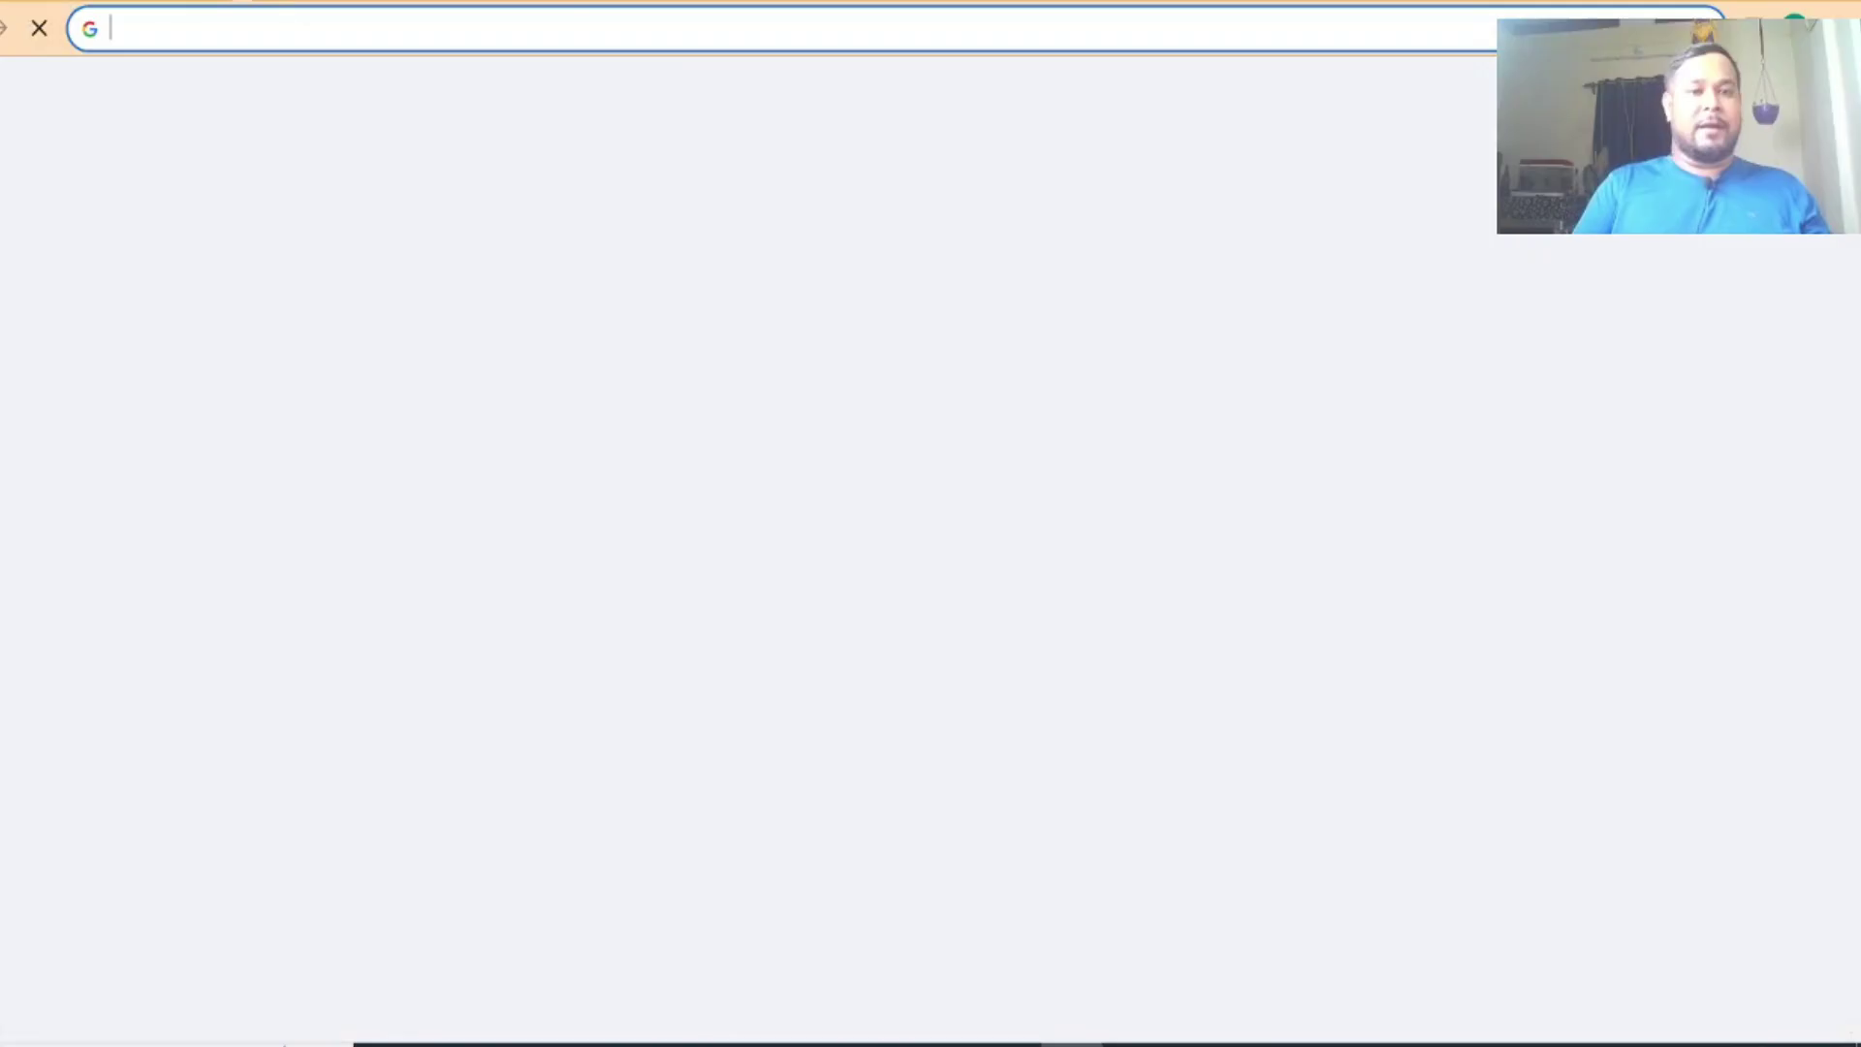
{"action": "left_click", "coordinate": [285, 20]}
{"action": "key", "text": "ctrl+v"}
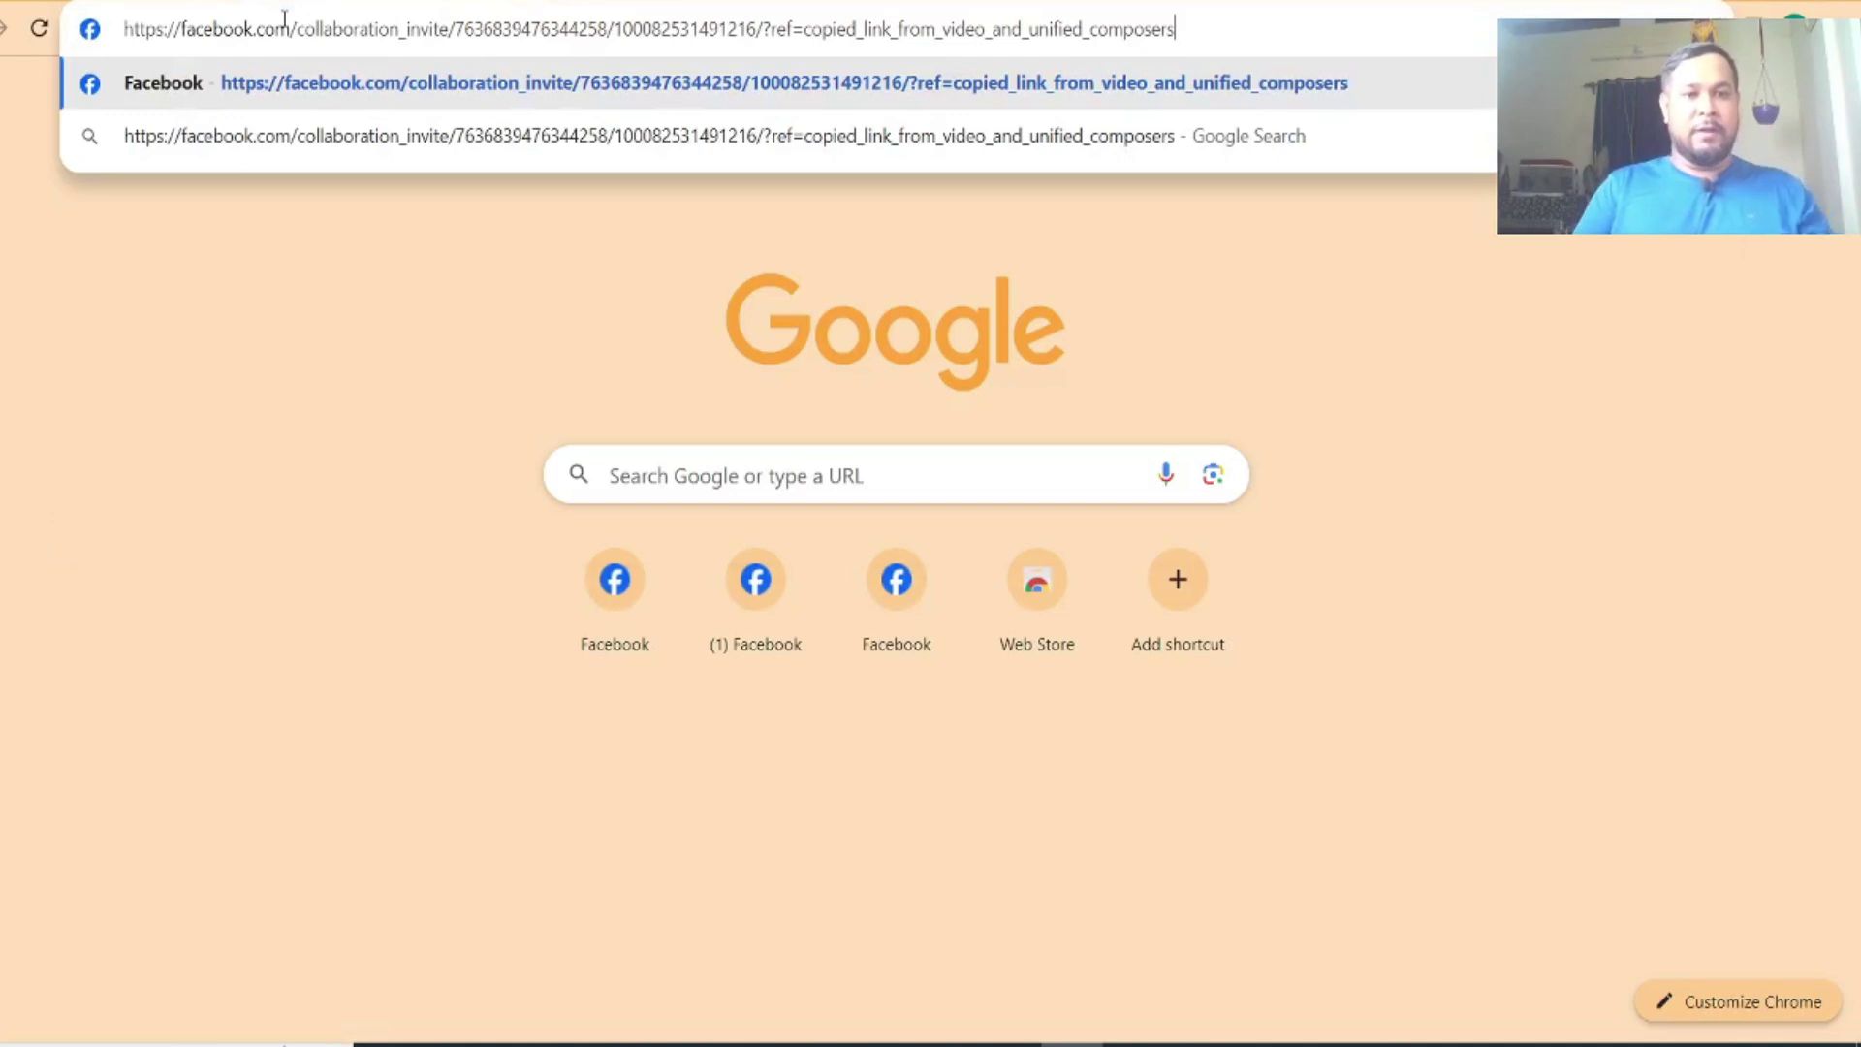
{"action": "key", "text": "Return"}
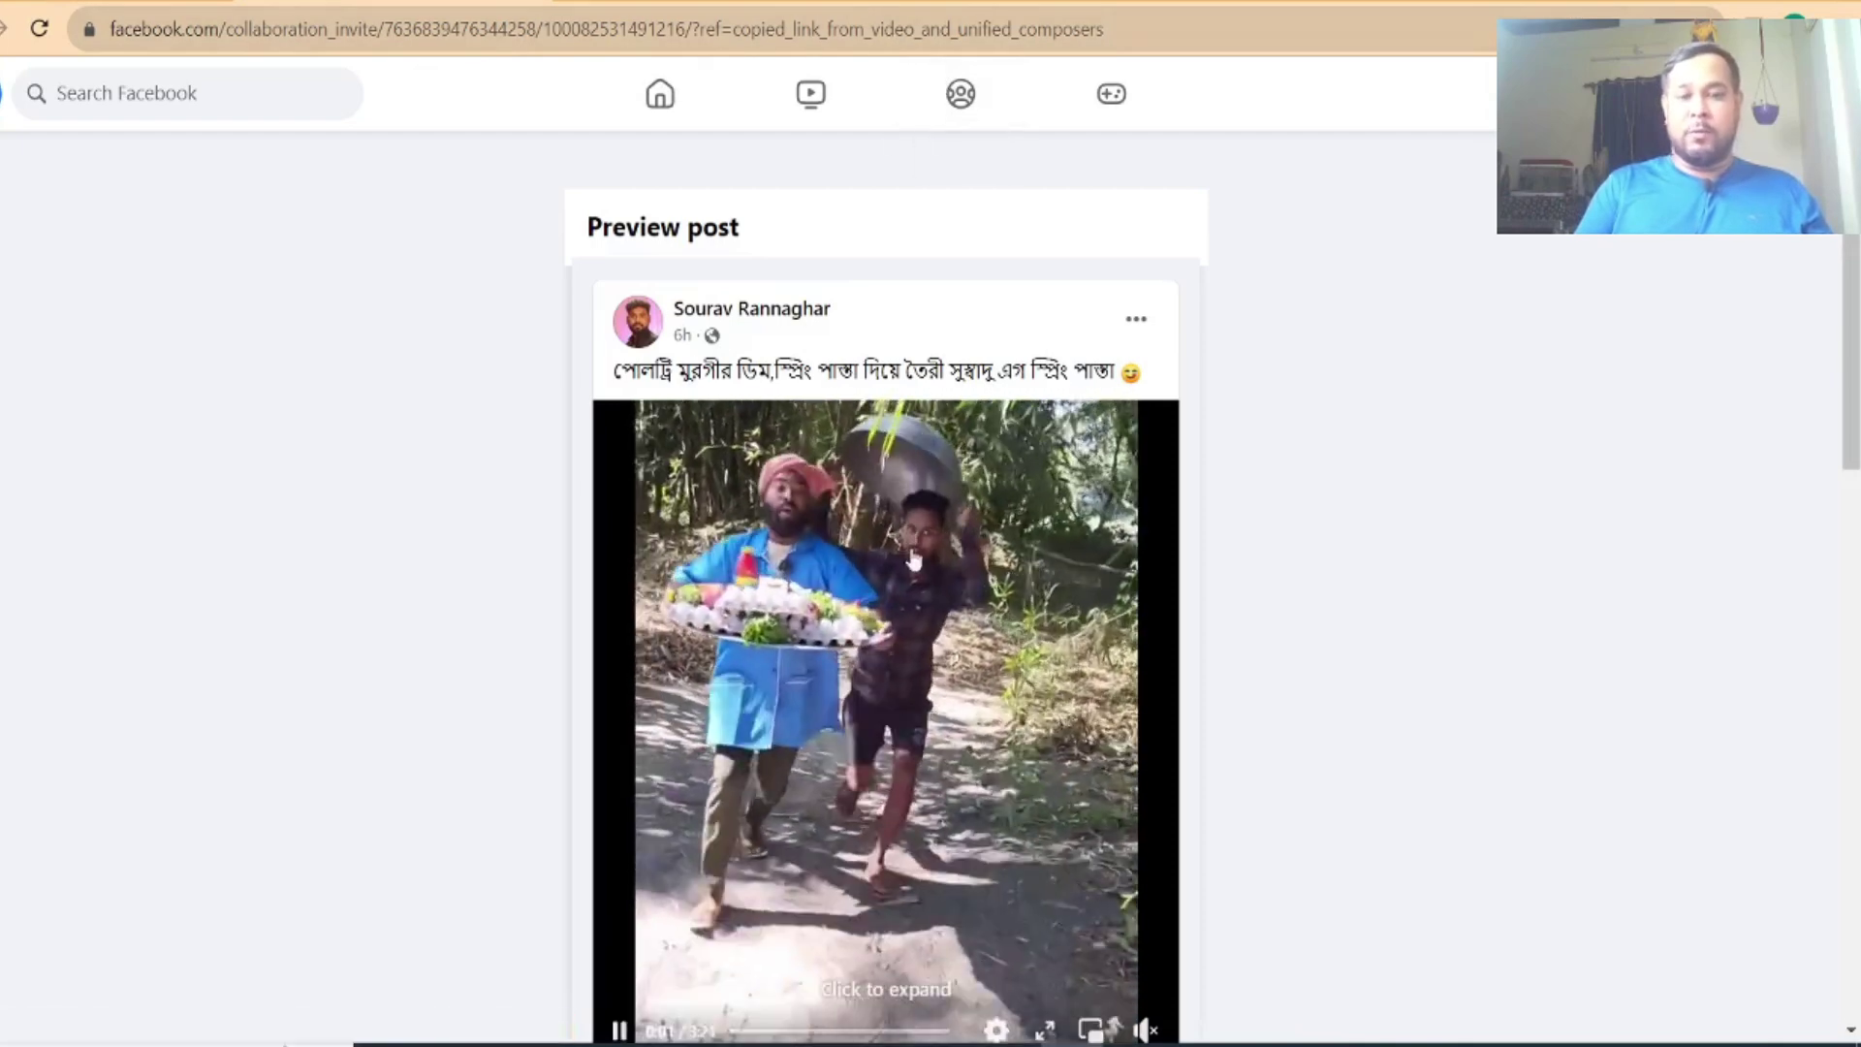
Review the invitation's post preview and sharing note, and accept the collaboration invitation for the collaborator's page
{"action": "scroll", "coordinate": [914, 560], "scroll_direction": "down", "scroll_amount": 8}
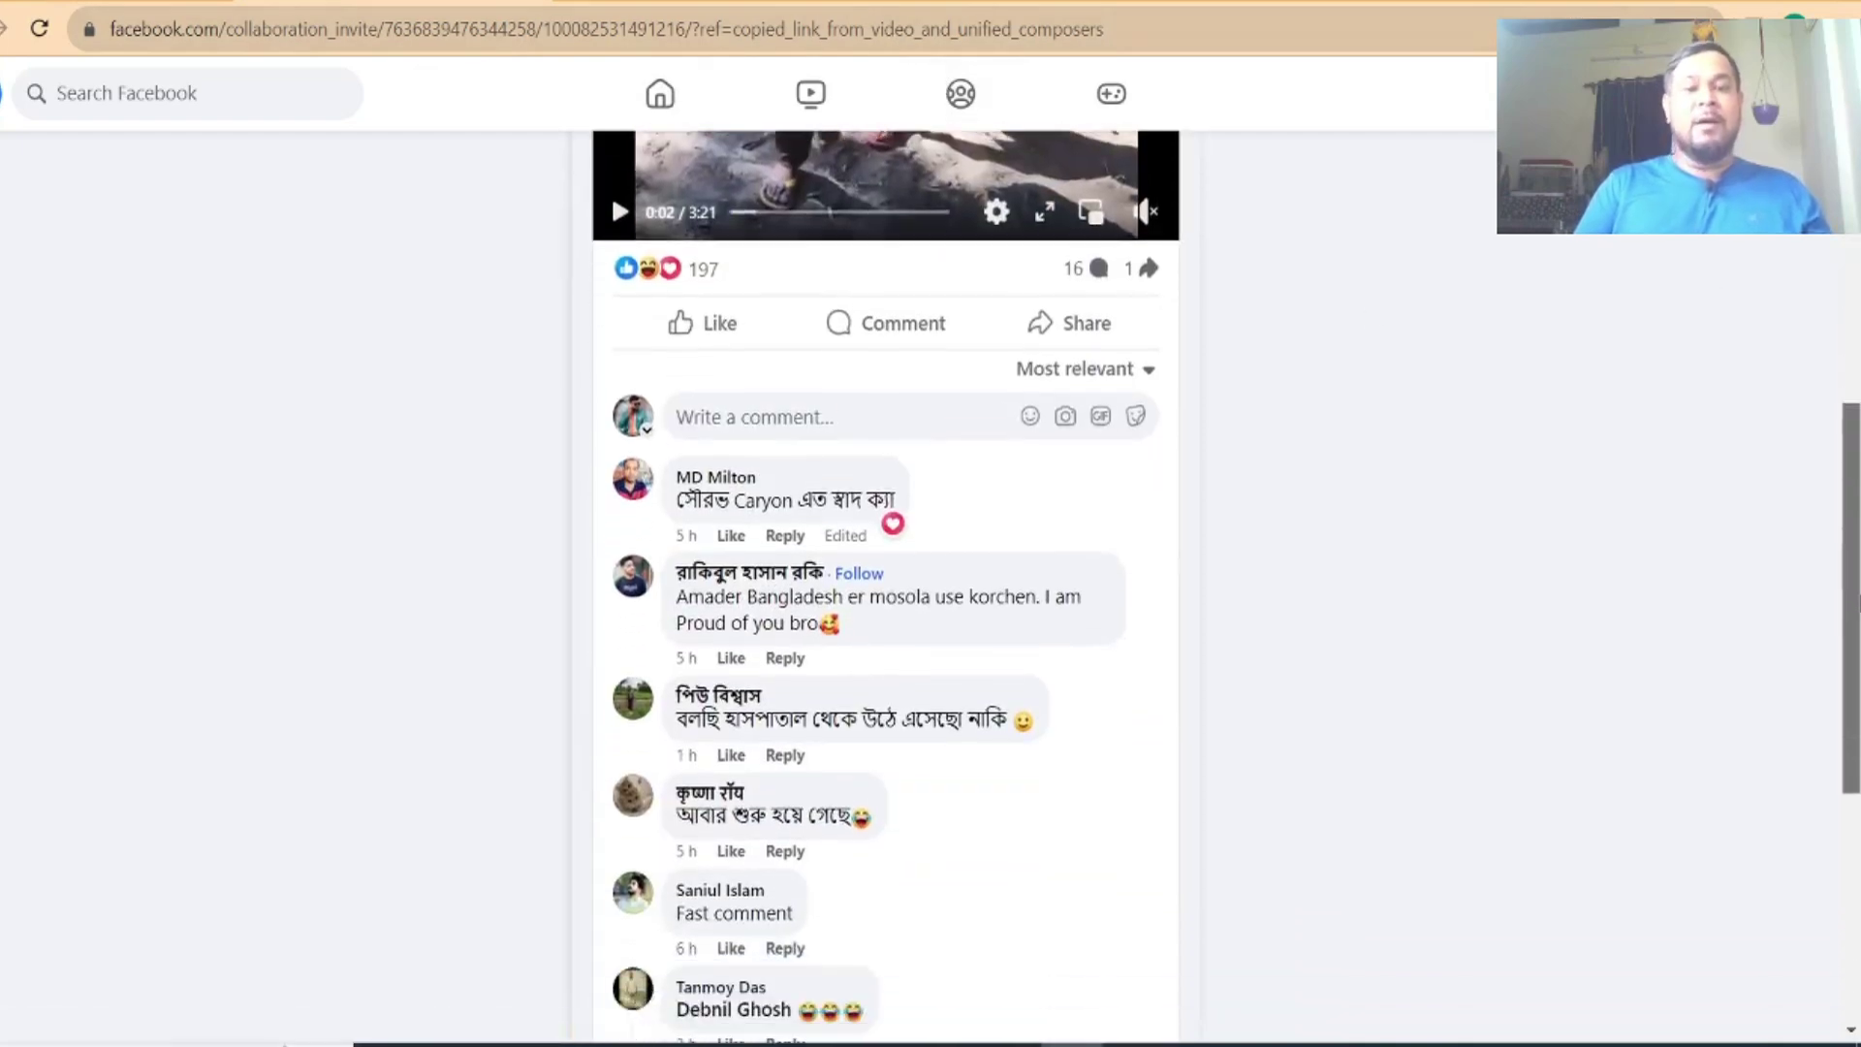
{"action": "scroll", "coordinate": [611, 194], "scroll_direction": "down", "scroll_amount": 5}
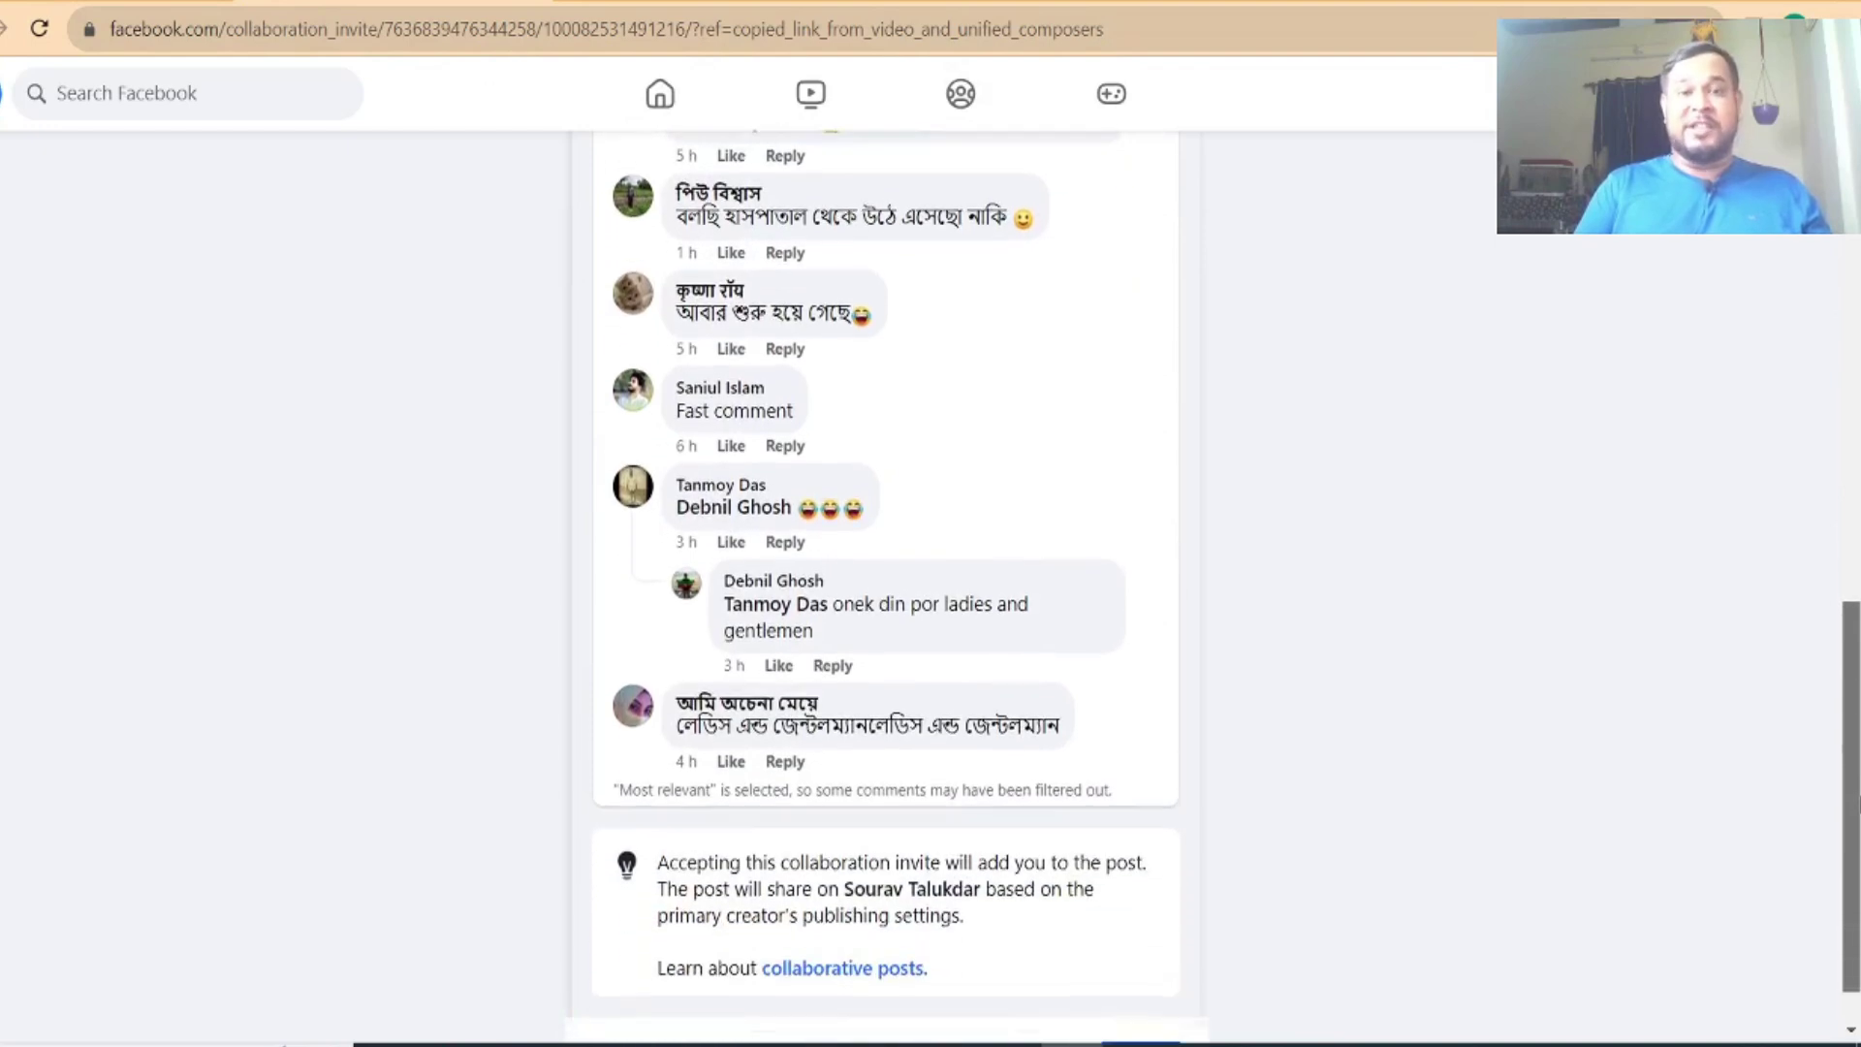
{"action": "scroll", "coordinate": [1759, 587], "scroll_direction": "down", "scroll_amount": 1}
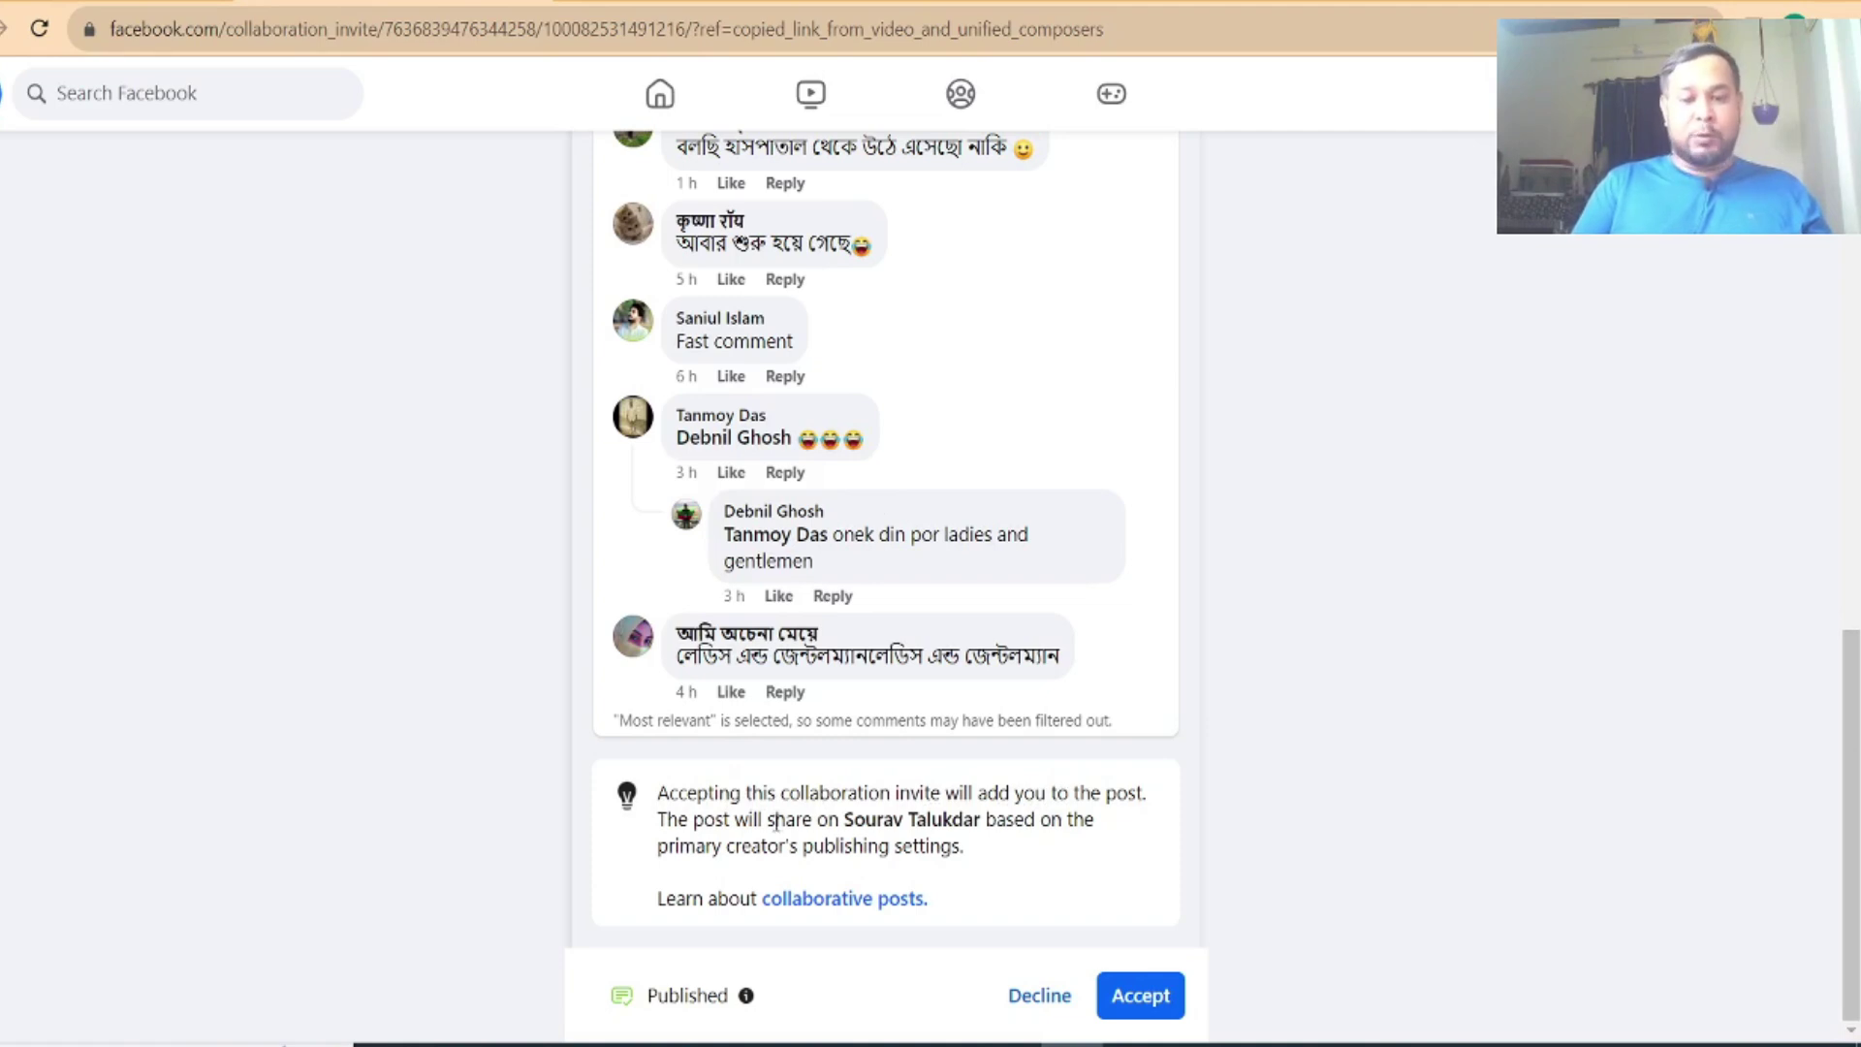
{"action": "left_click_drag", "start_coordinate": [840, 820], "coordinate": [985, 822]}
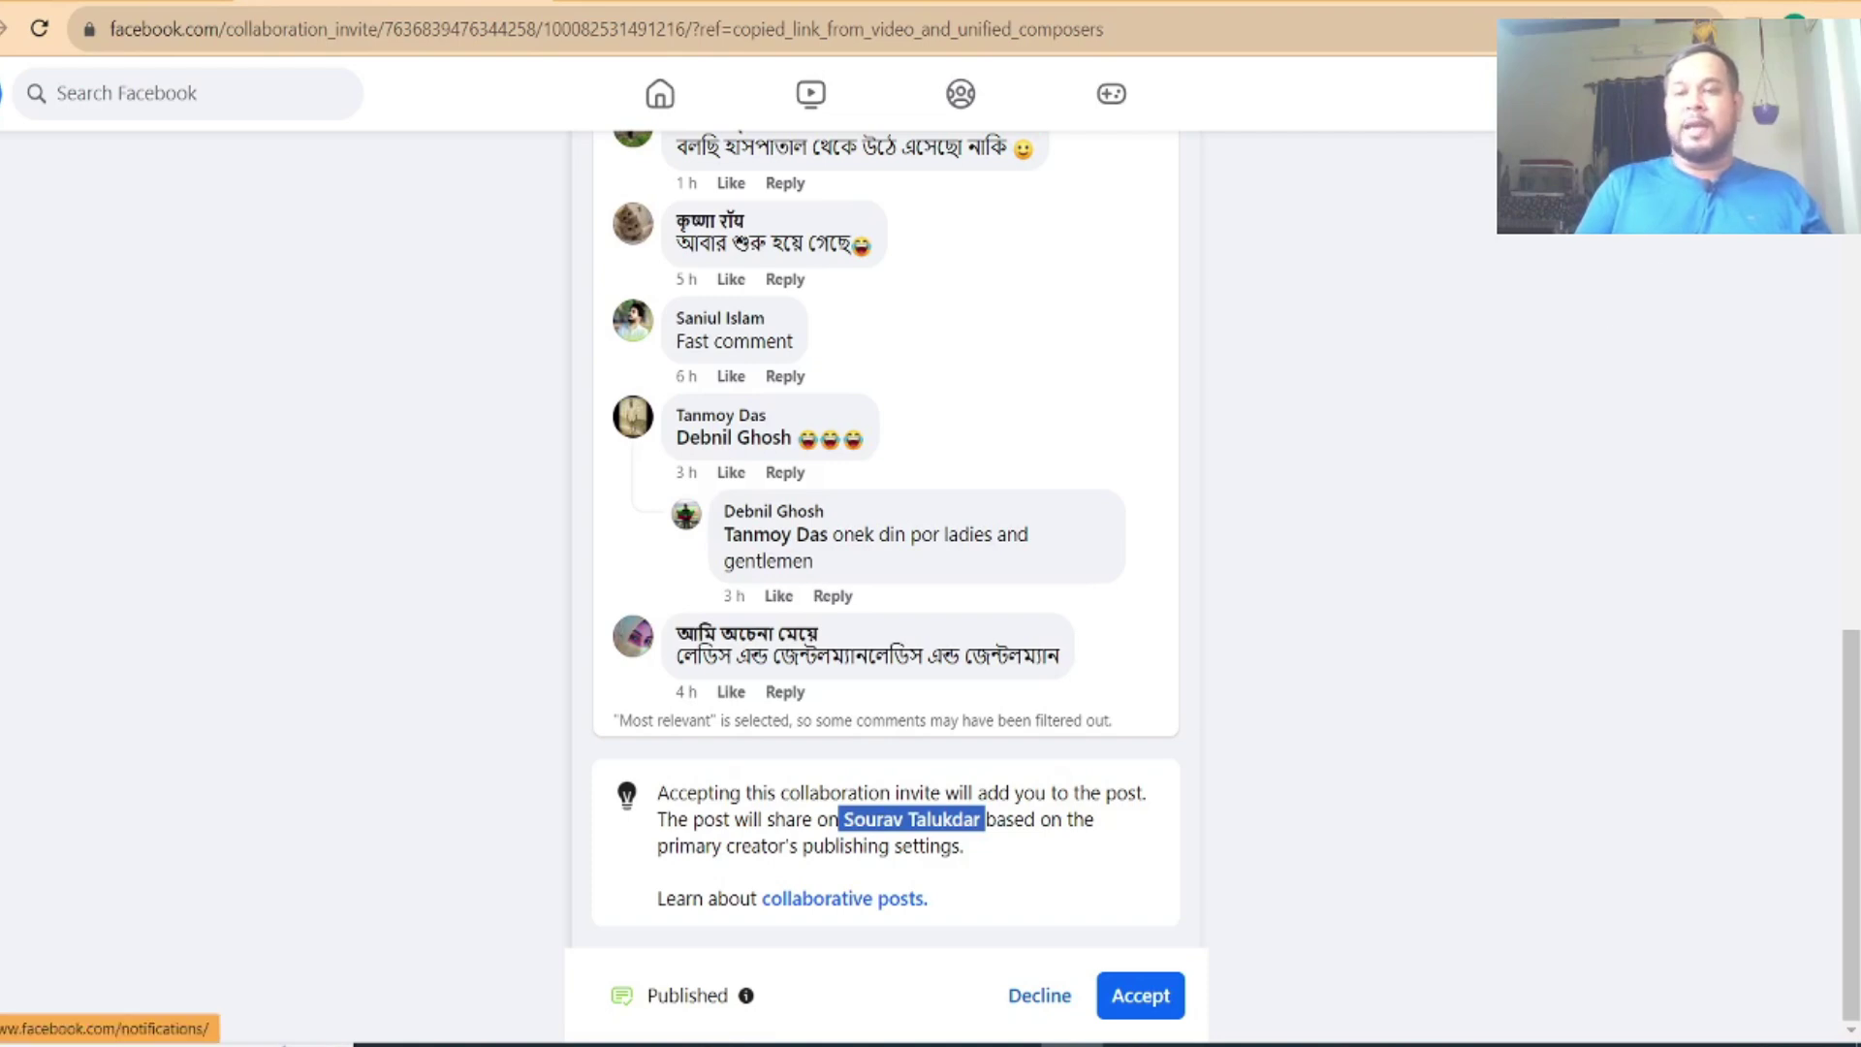
{"action": "left_click", "coordinate": [1773, 93]}
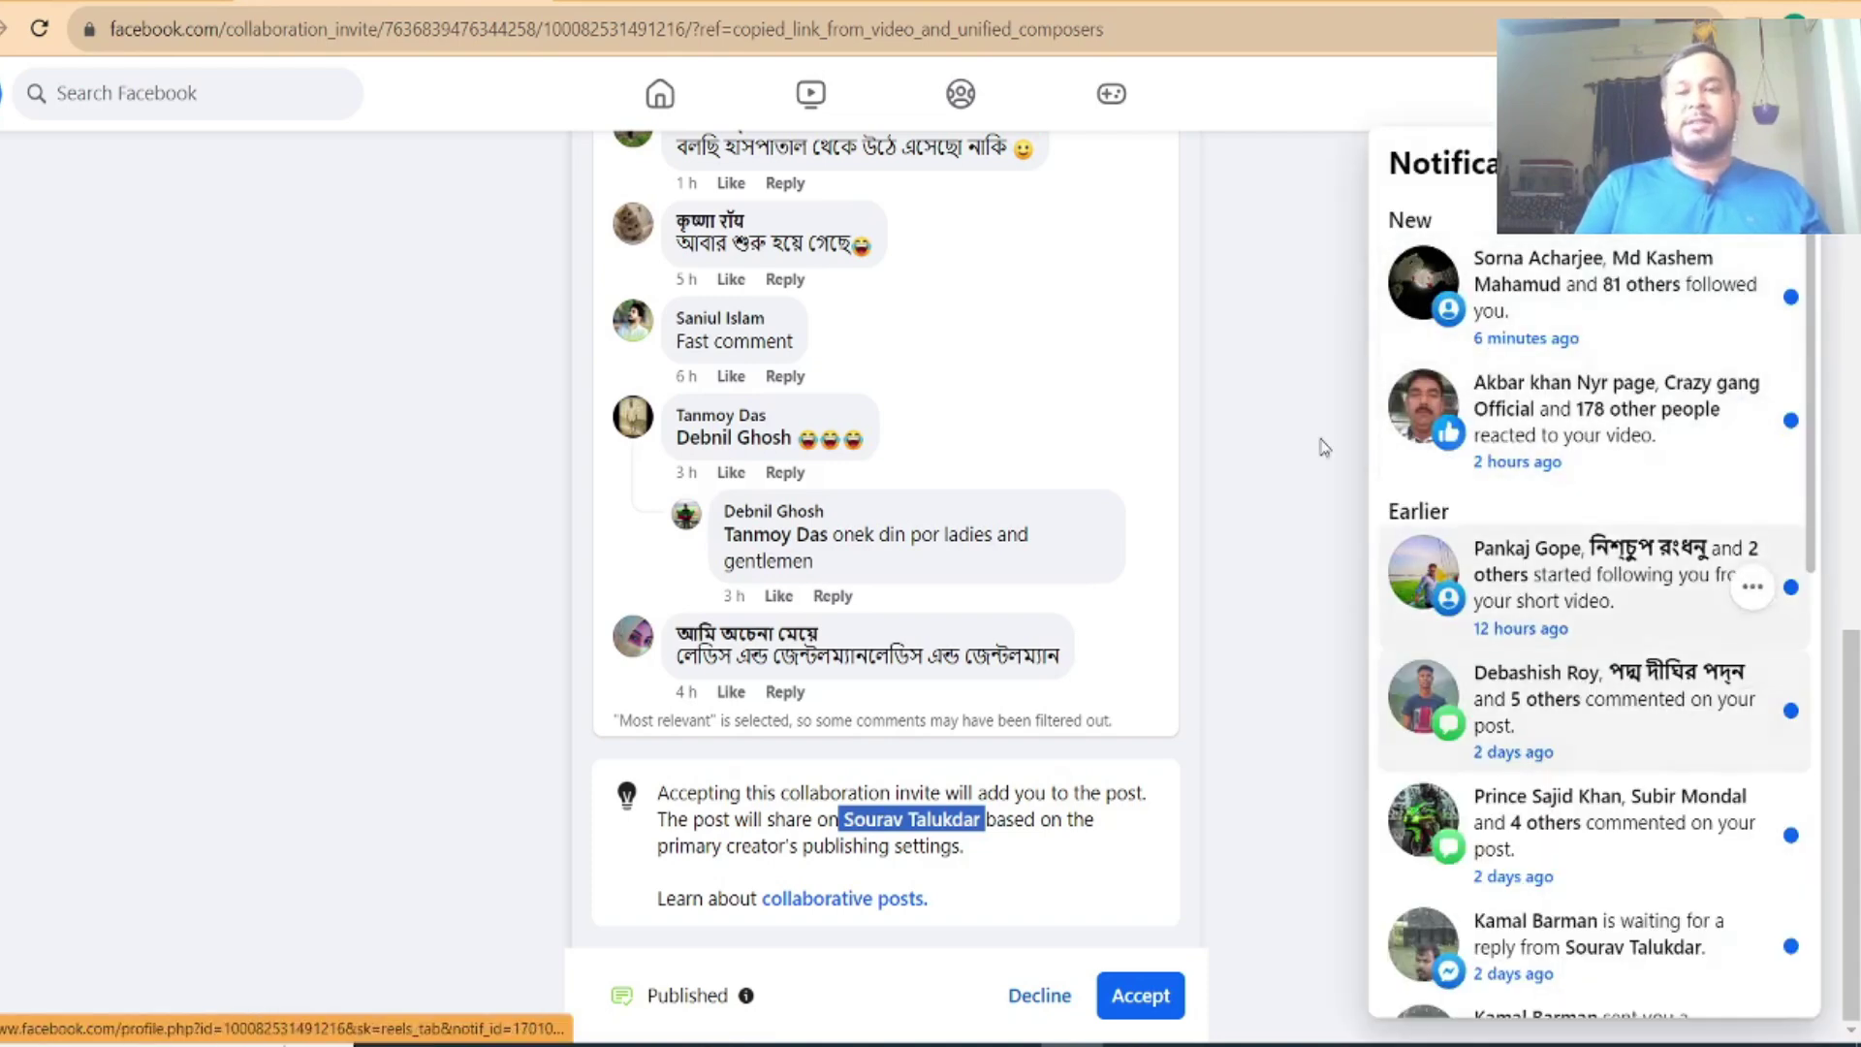
{"action": "left_click", "coordinate": [1243, 434]}
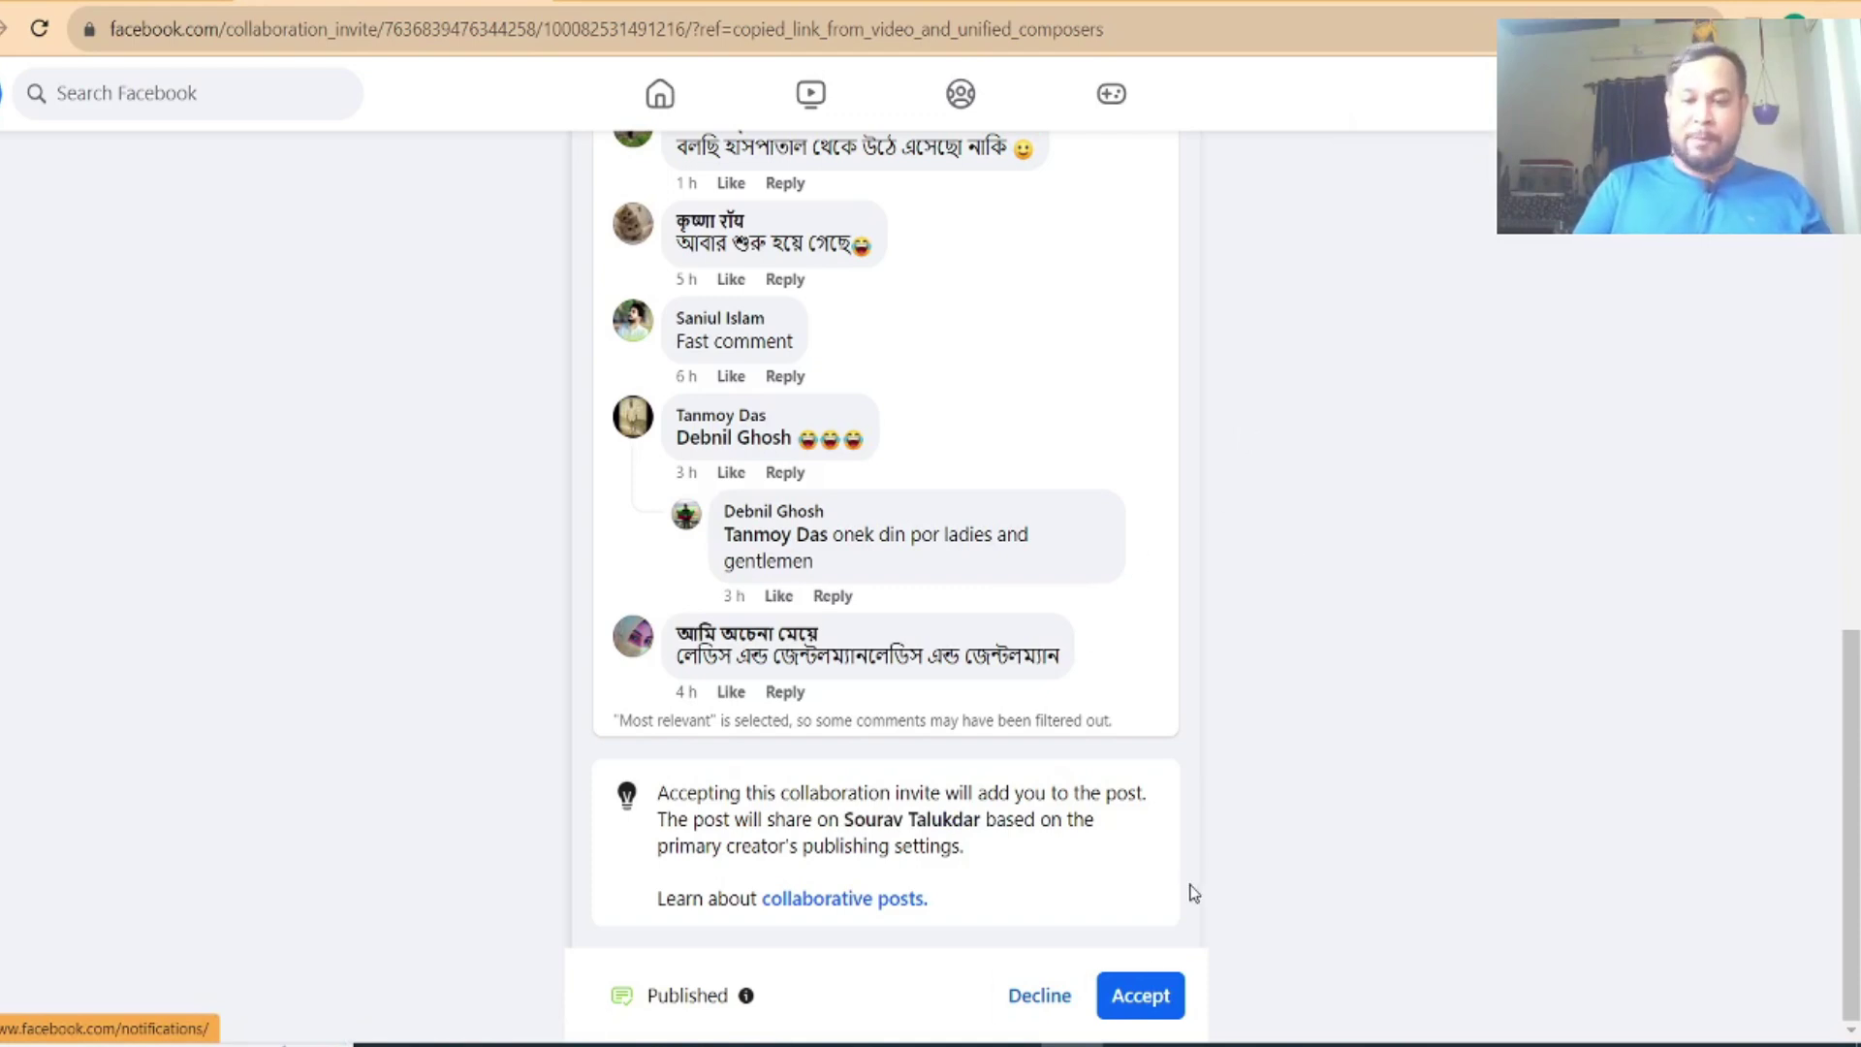
{"action": "left_click", "coordinate": [1144, 998]}
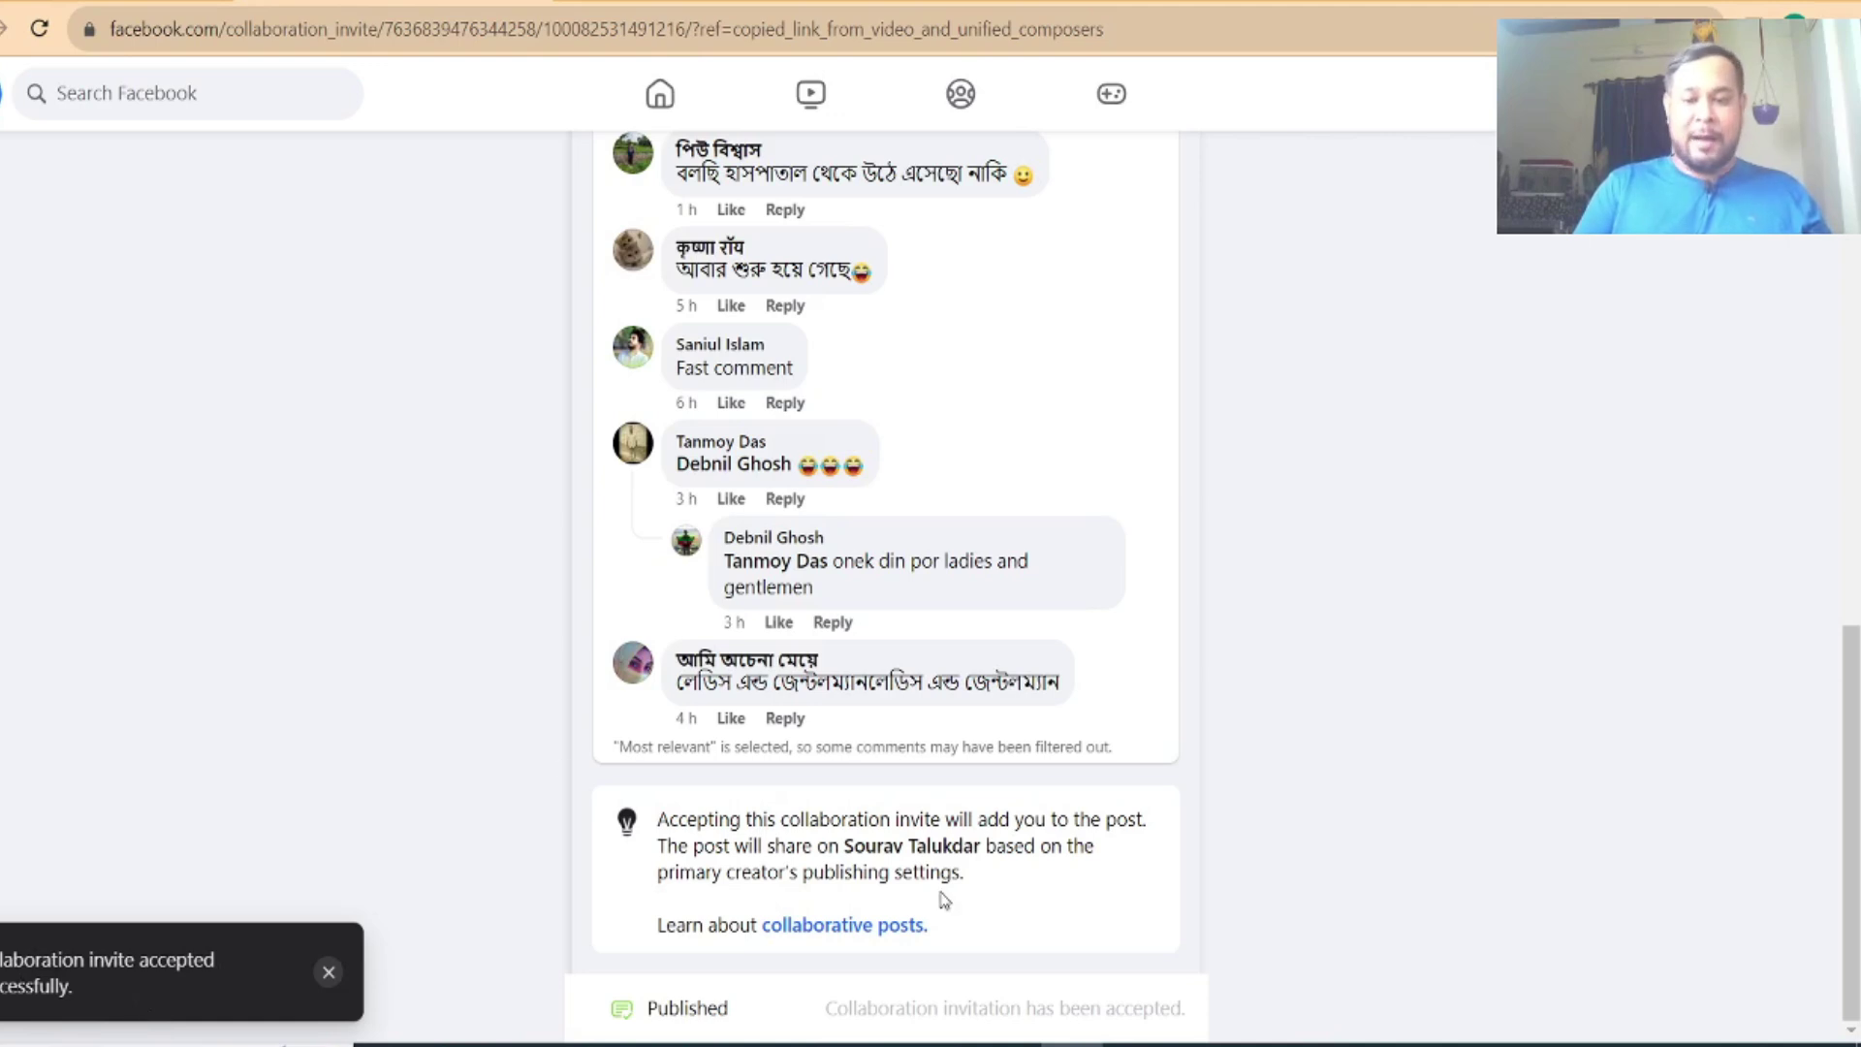
Return to the primary page's post editor, exit it without saving and dismiss the clips tip
{"action": "key", "text": "ctrl+Tab"}
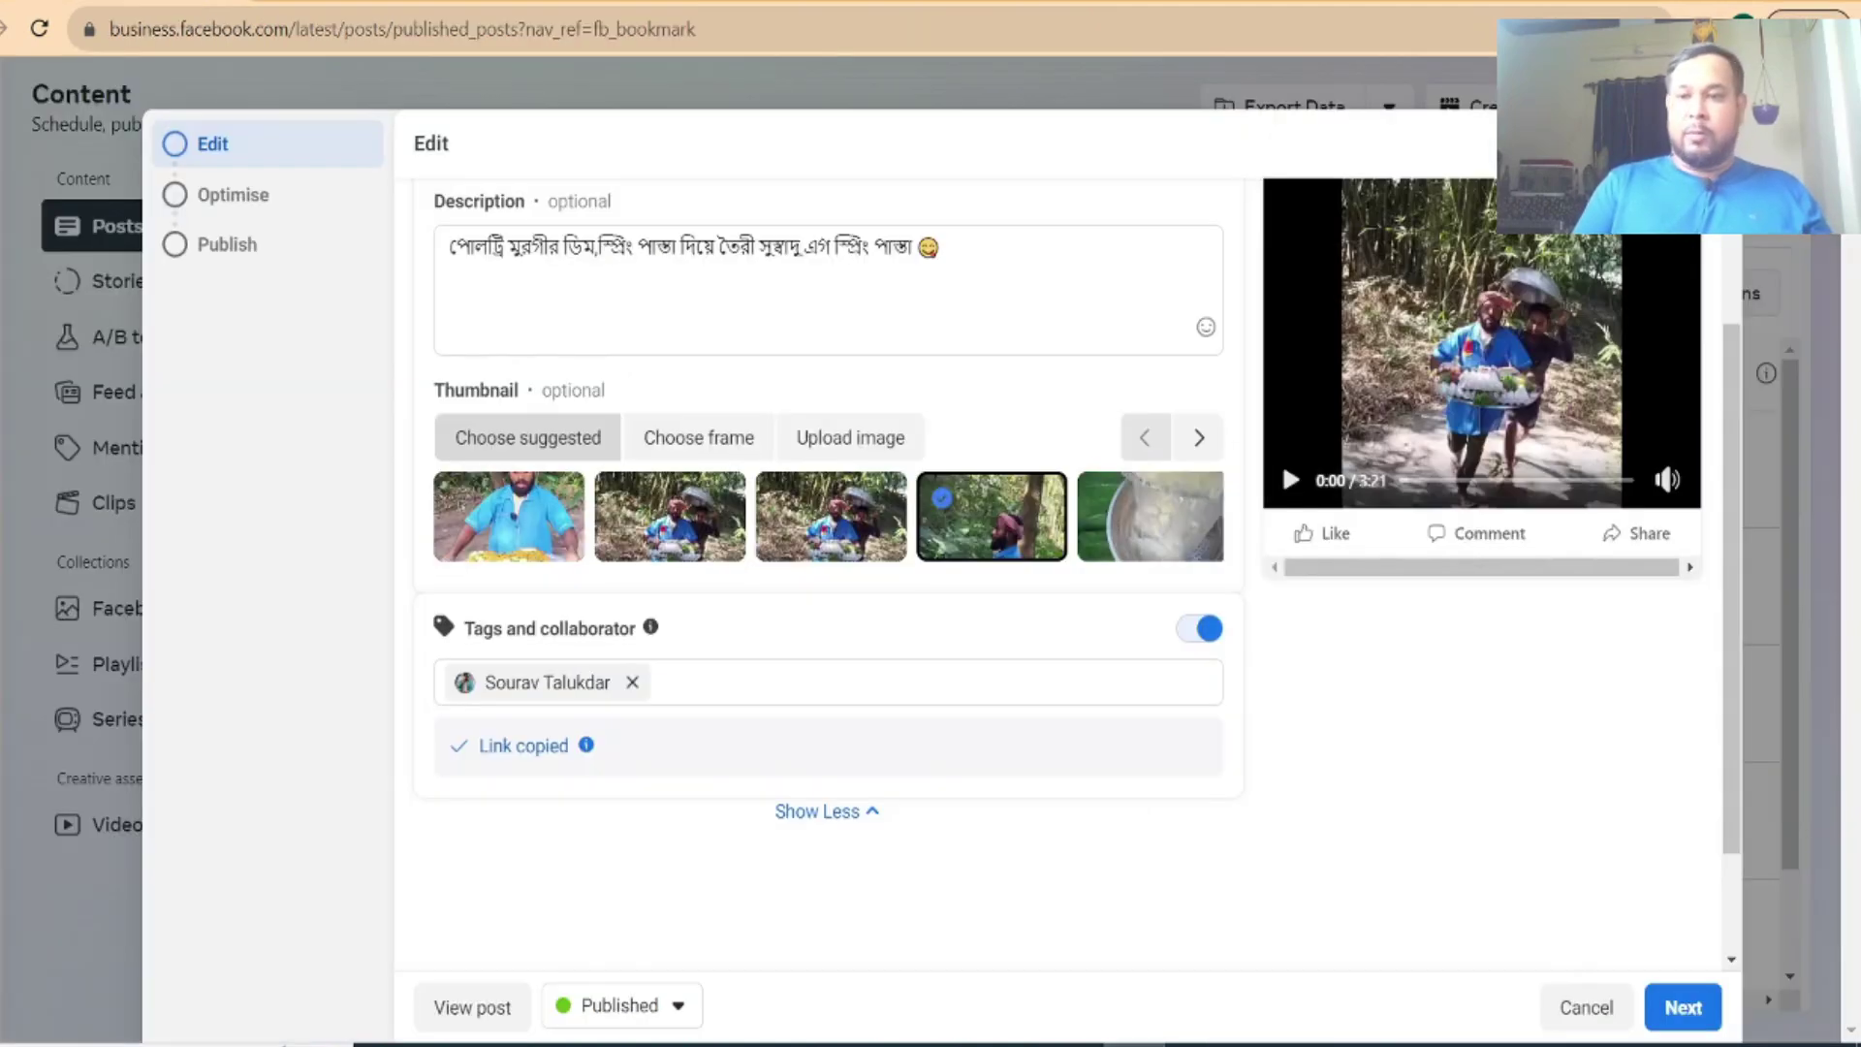
{"action": "key", "text": "Escape"}
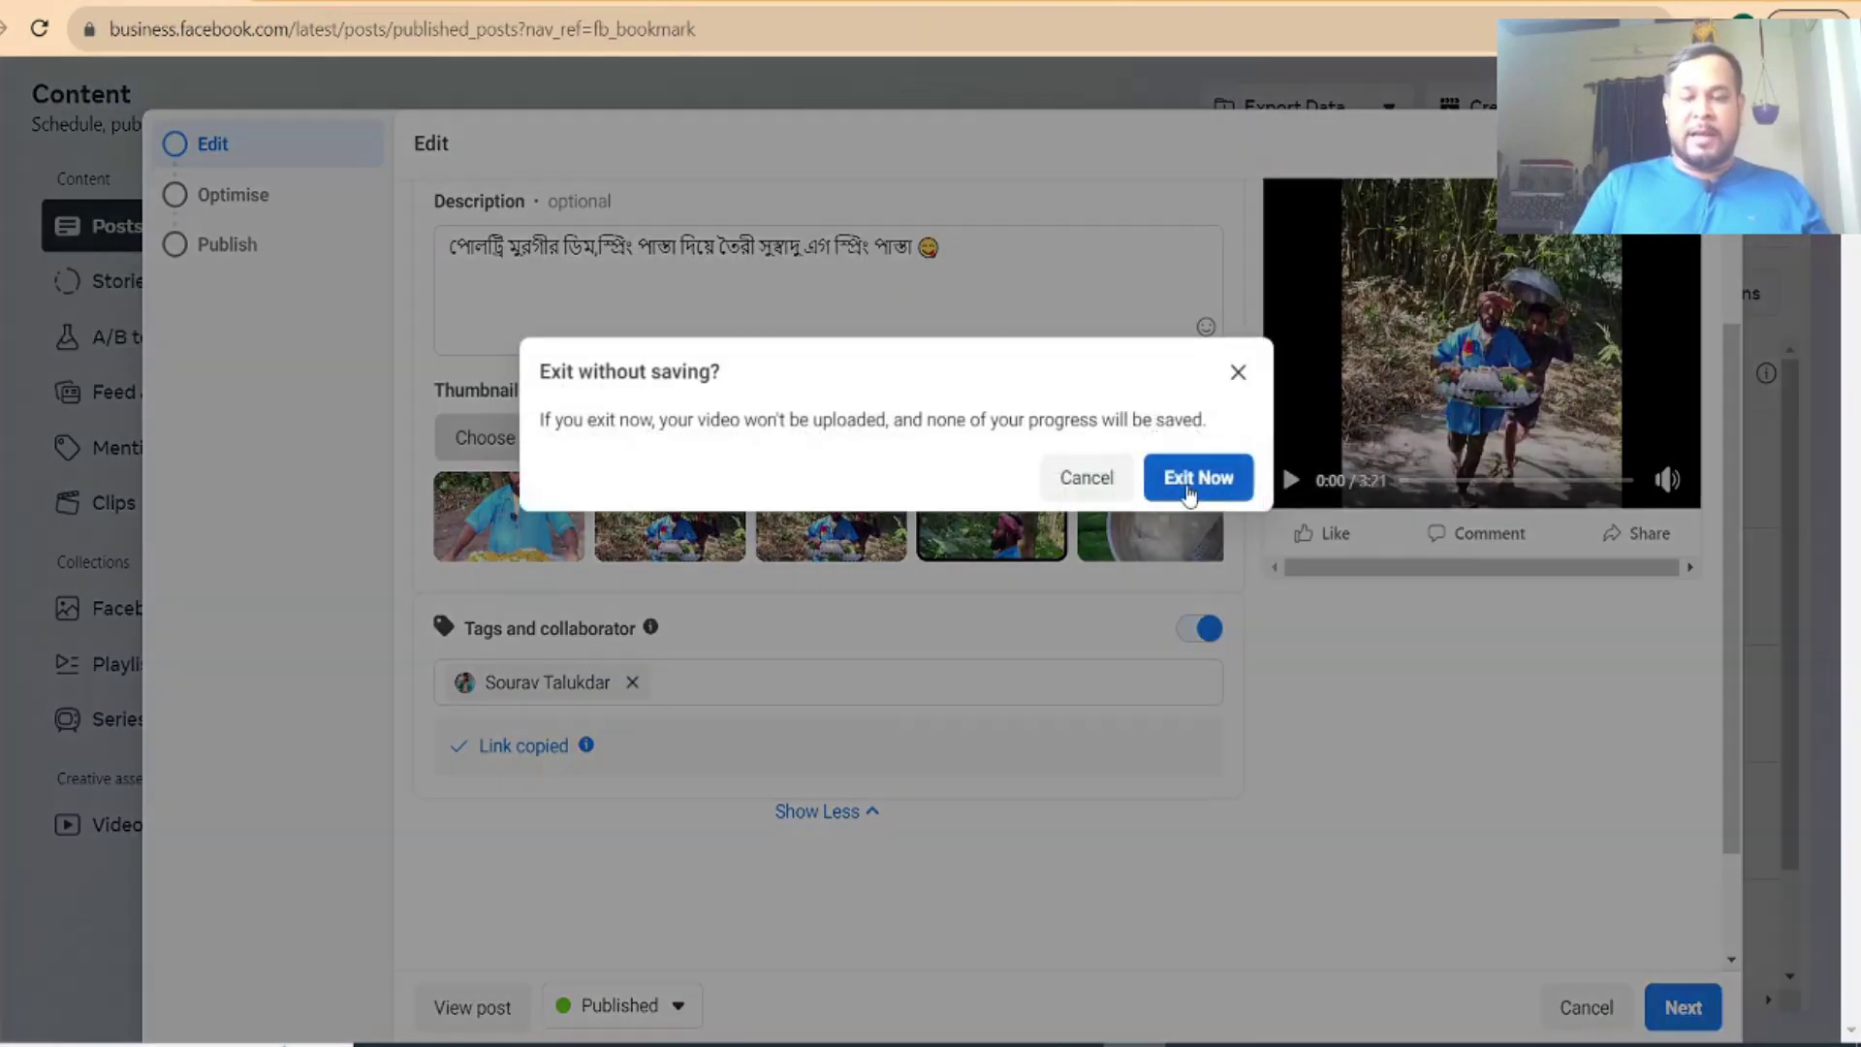
{"action": "left_click", "coordinate": [1194, 475]}
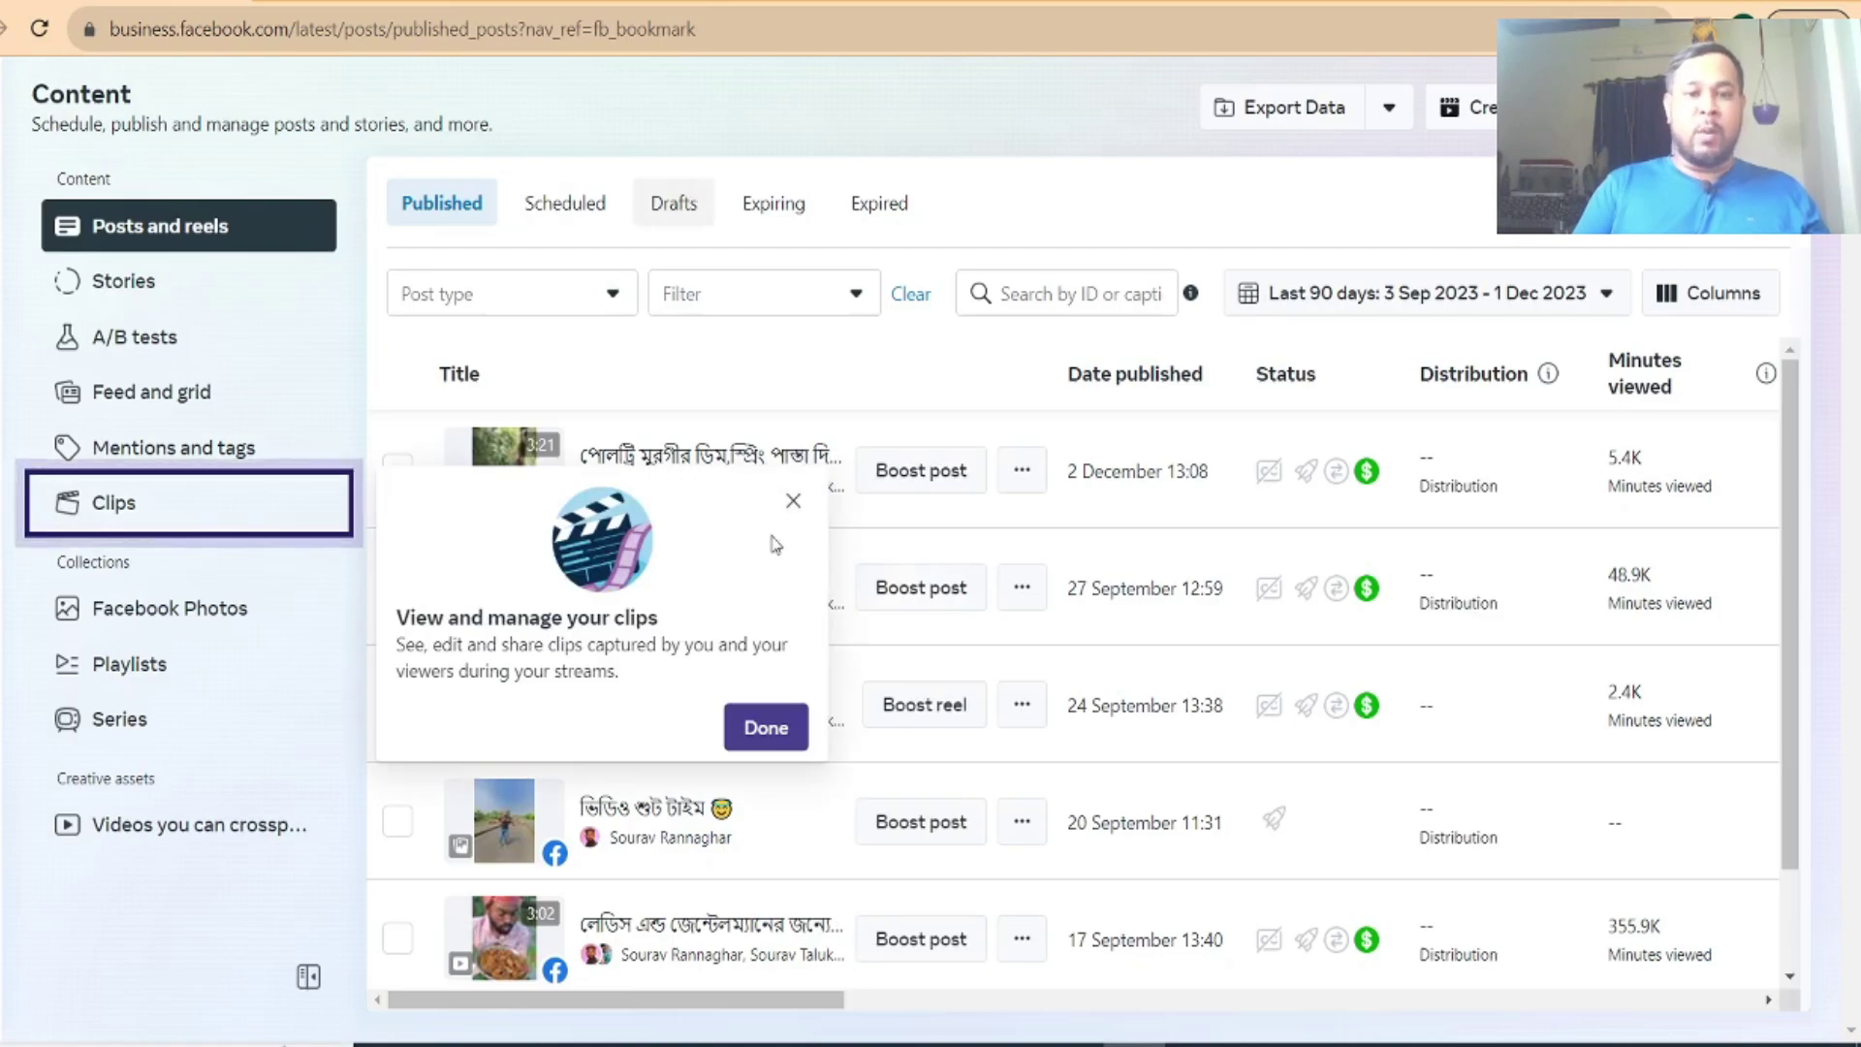
{"action": "left_click", "coordinate": [790, 499]}
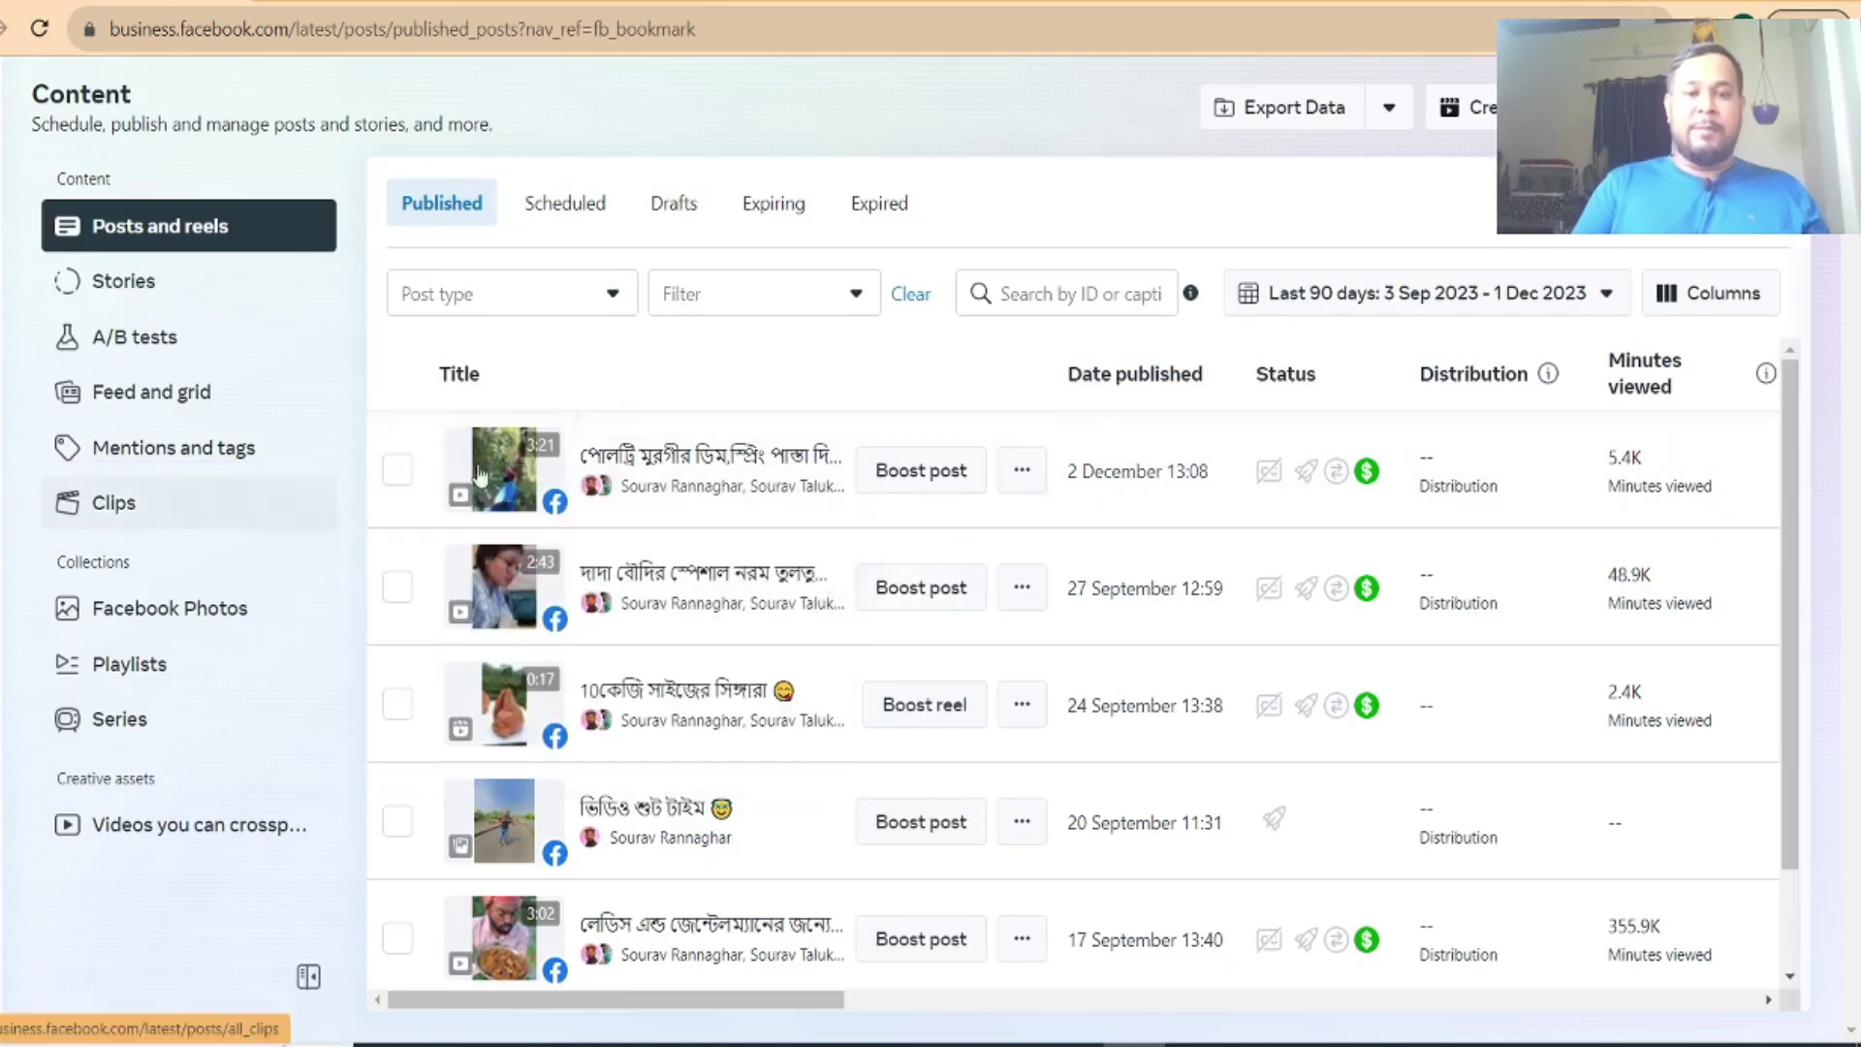
Open the newest published video post for editing and check its tags and collaborator section
{"action": "left_click", "coordinate": [1021, 471]}
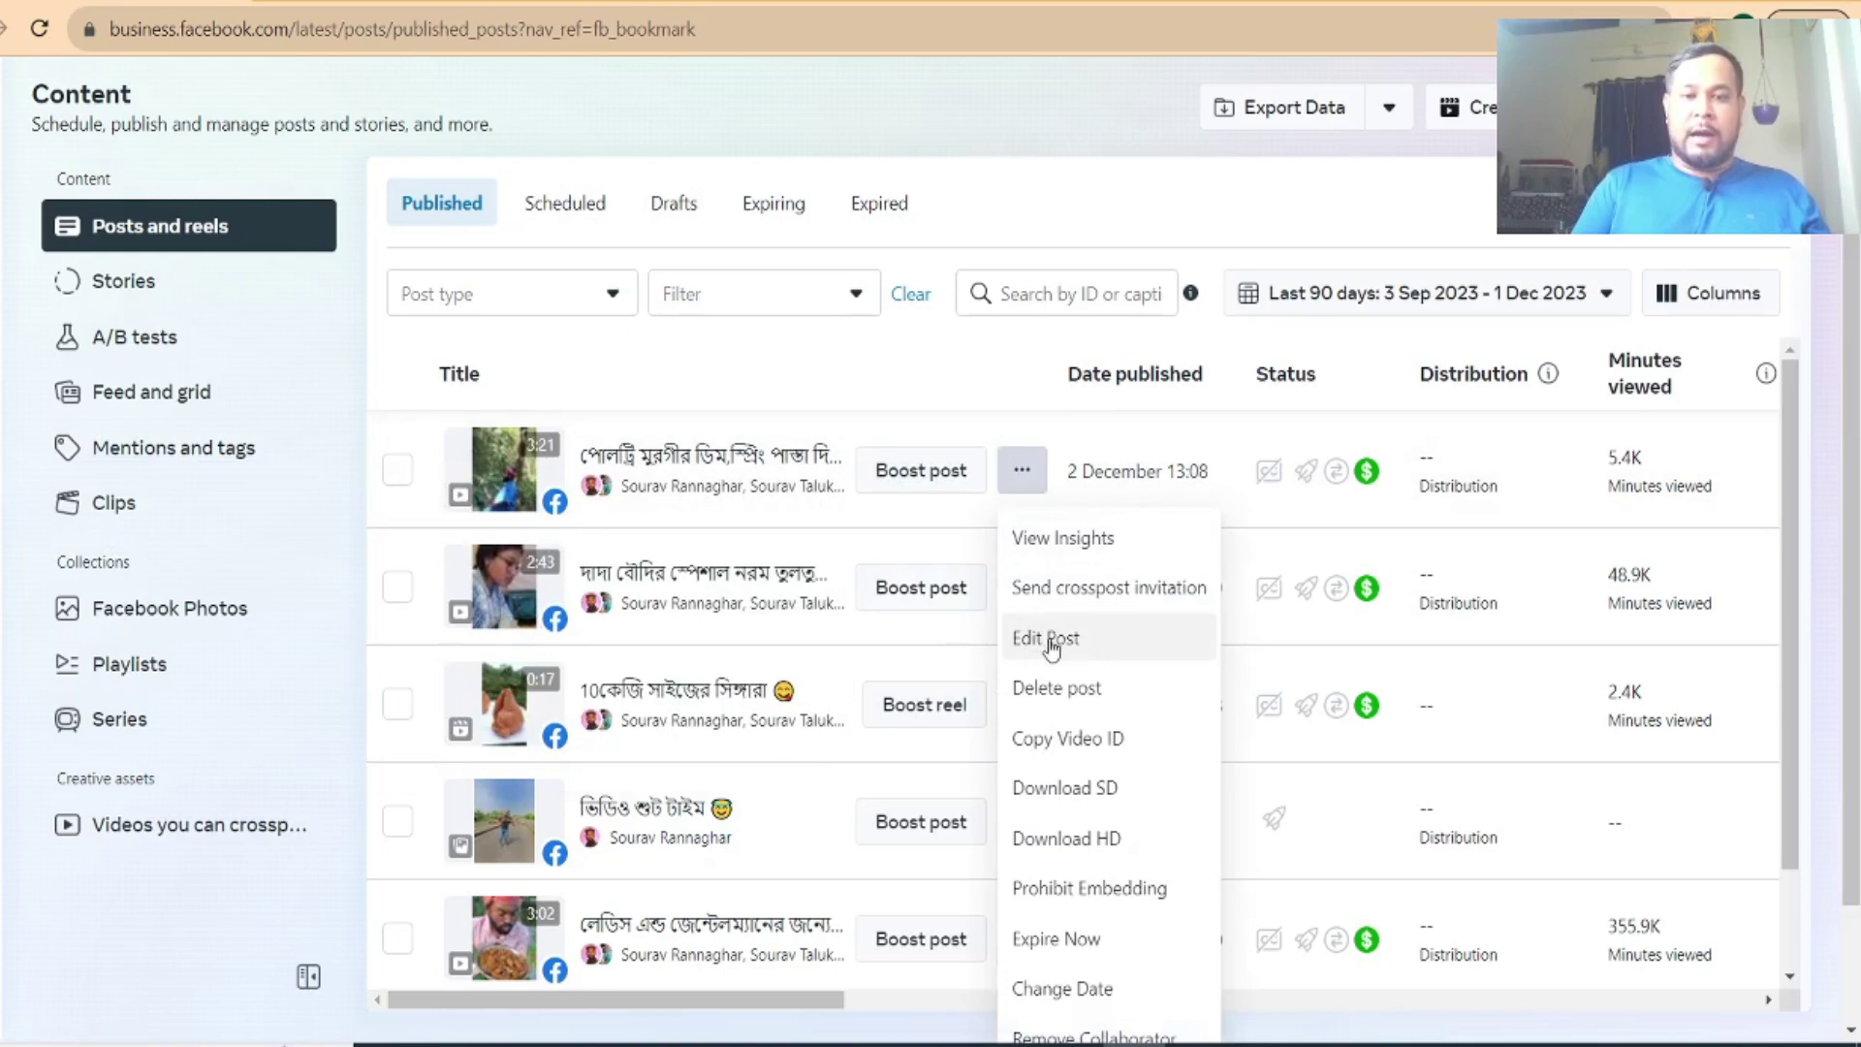
{"action": "left_click", "coordinate": [1050, 640]}
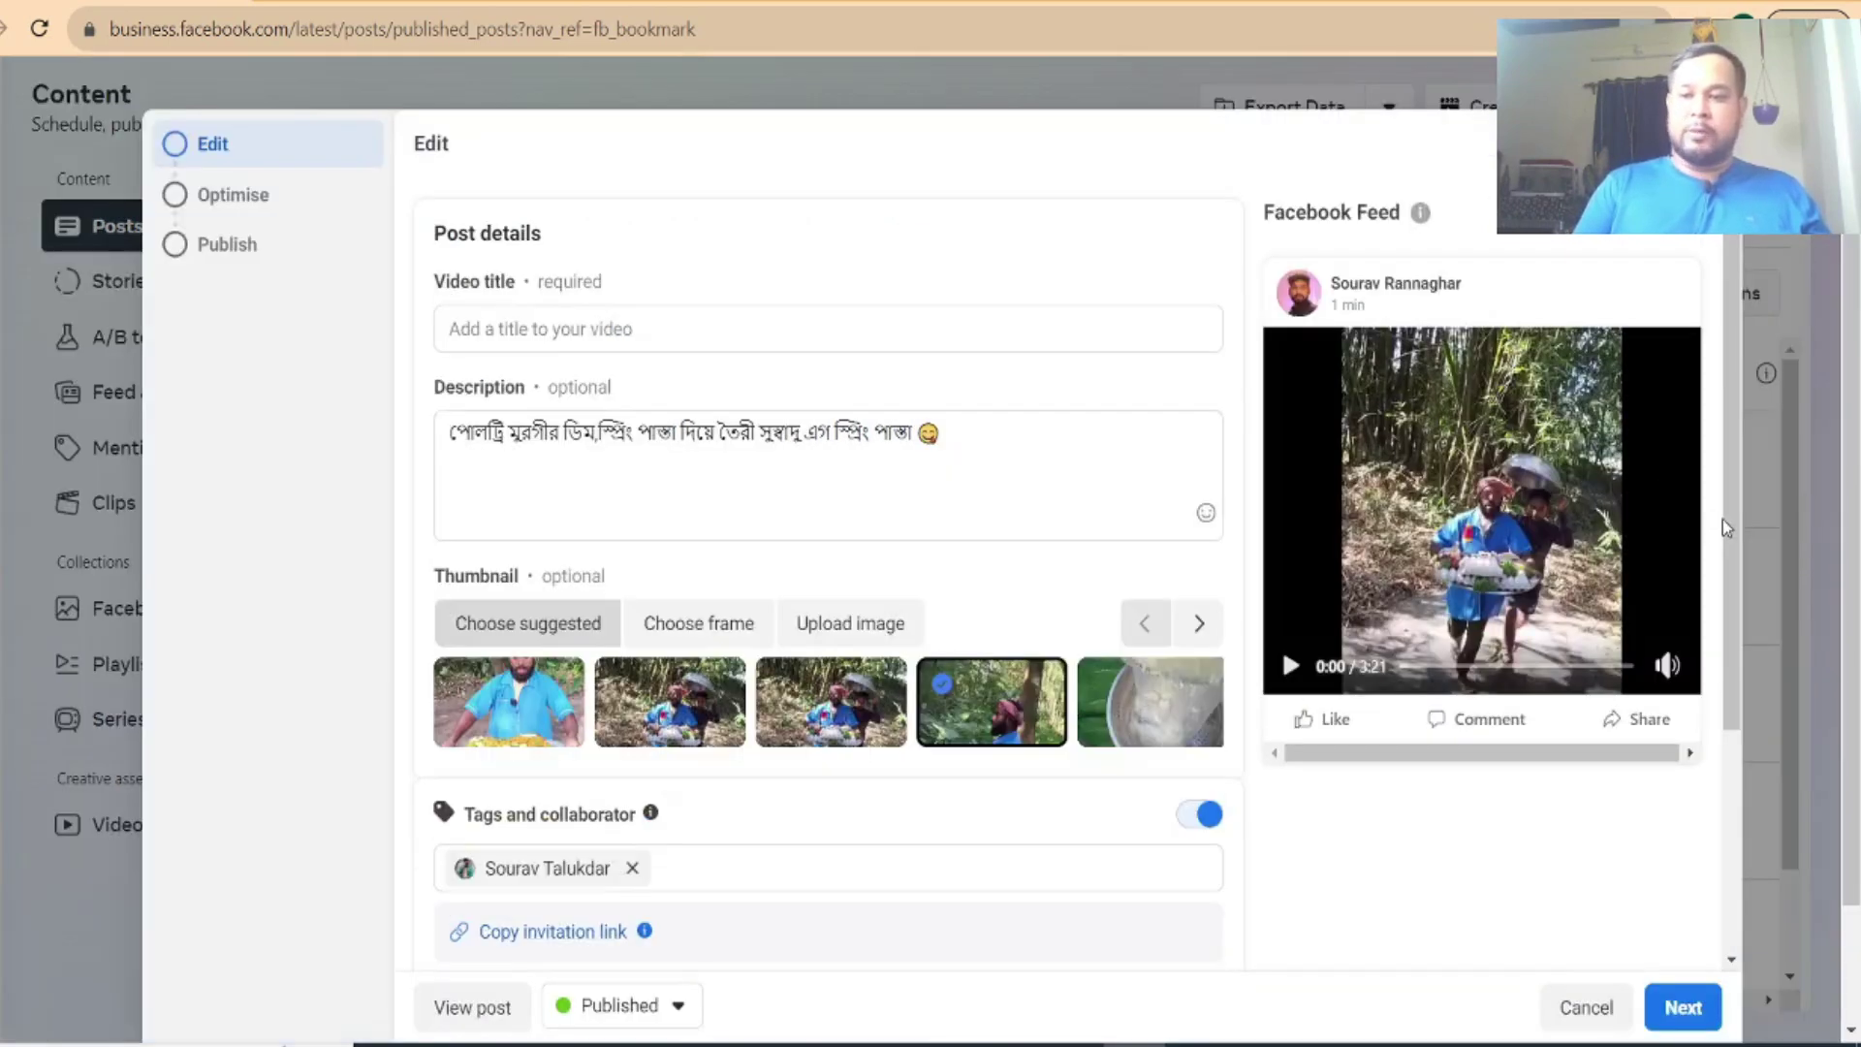
{"action": "scroll", "coordinate": [1744, 713], "scroll_direction": "down", "scroll_amount": 3}
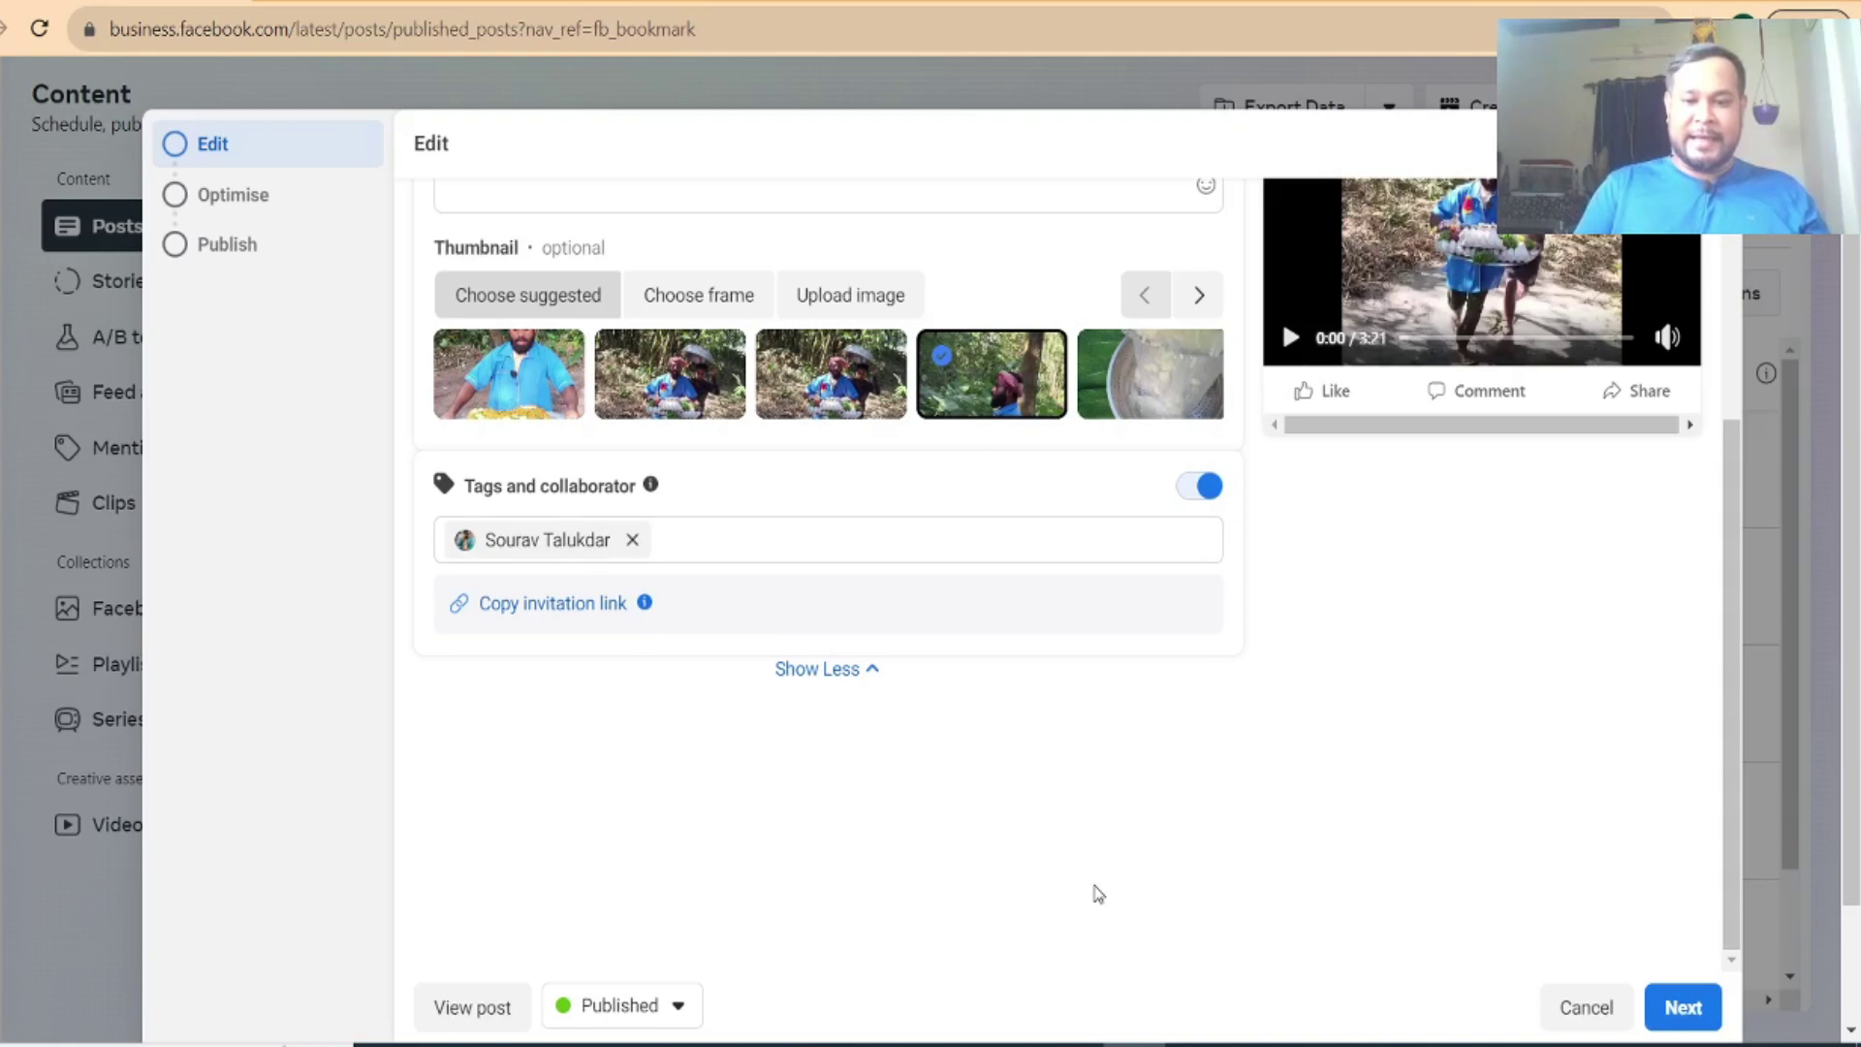
Switch to the collaborator's Facebook page in the other browser window, look through its posts and reload the page
{"action": "mouse_move", "coordinate": [1066, 1042]}
{"action": "left_click", "coordinate": [1066, 955]}
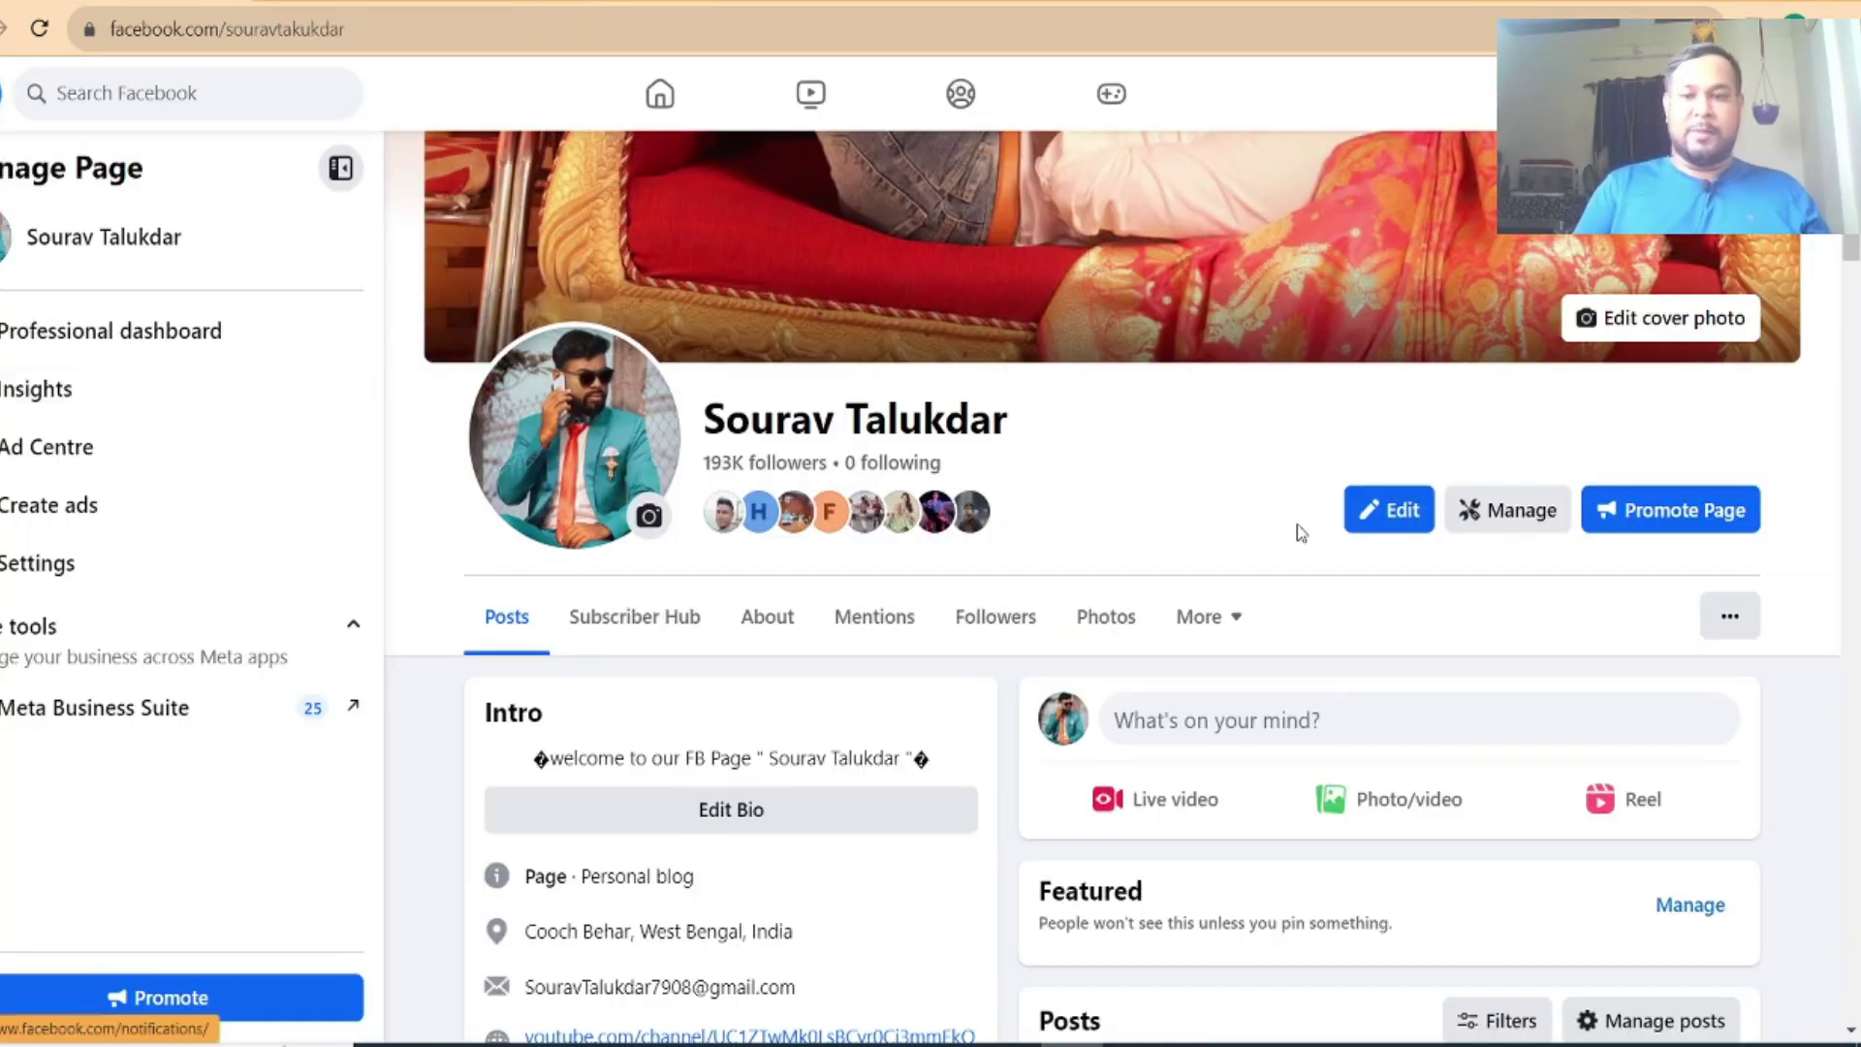
{"action": "scroll", "coordinate": [1298, 533], "scroll_direction": "down", "scroll_amount": 6}
{"action": "scroll", "coordinate": [1299, 582], "scroll_direction": "up", "scroll_amount": 3}
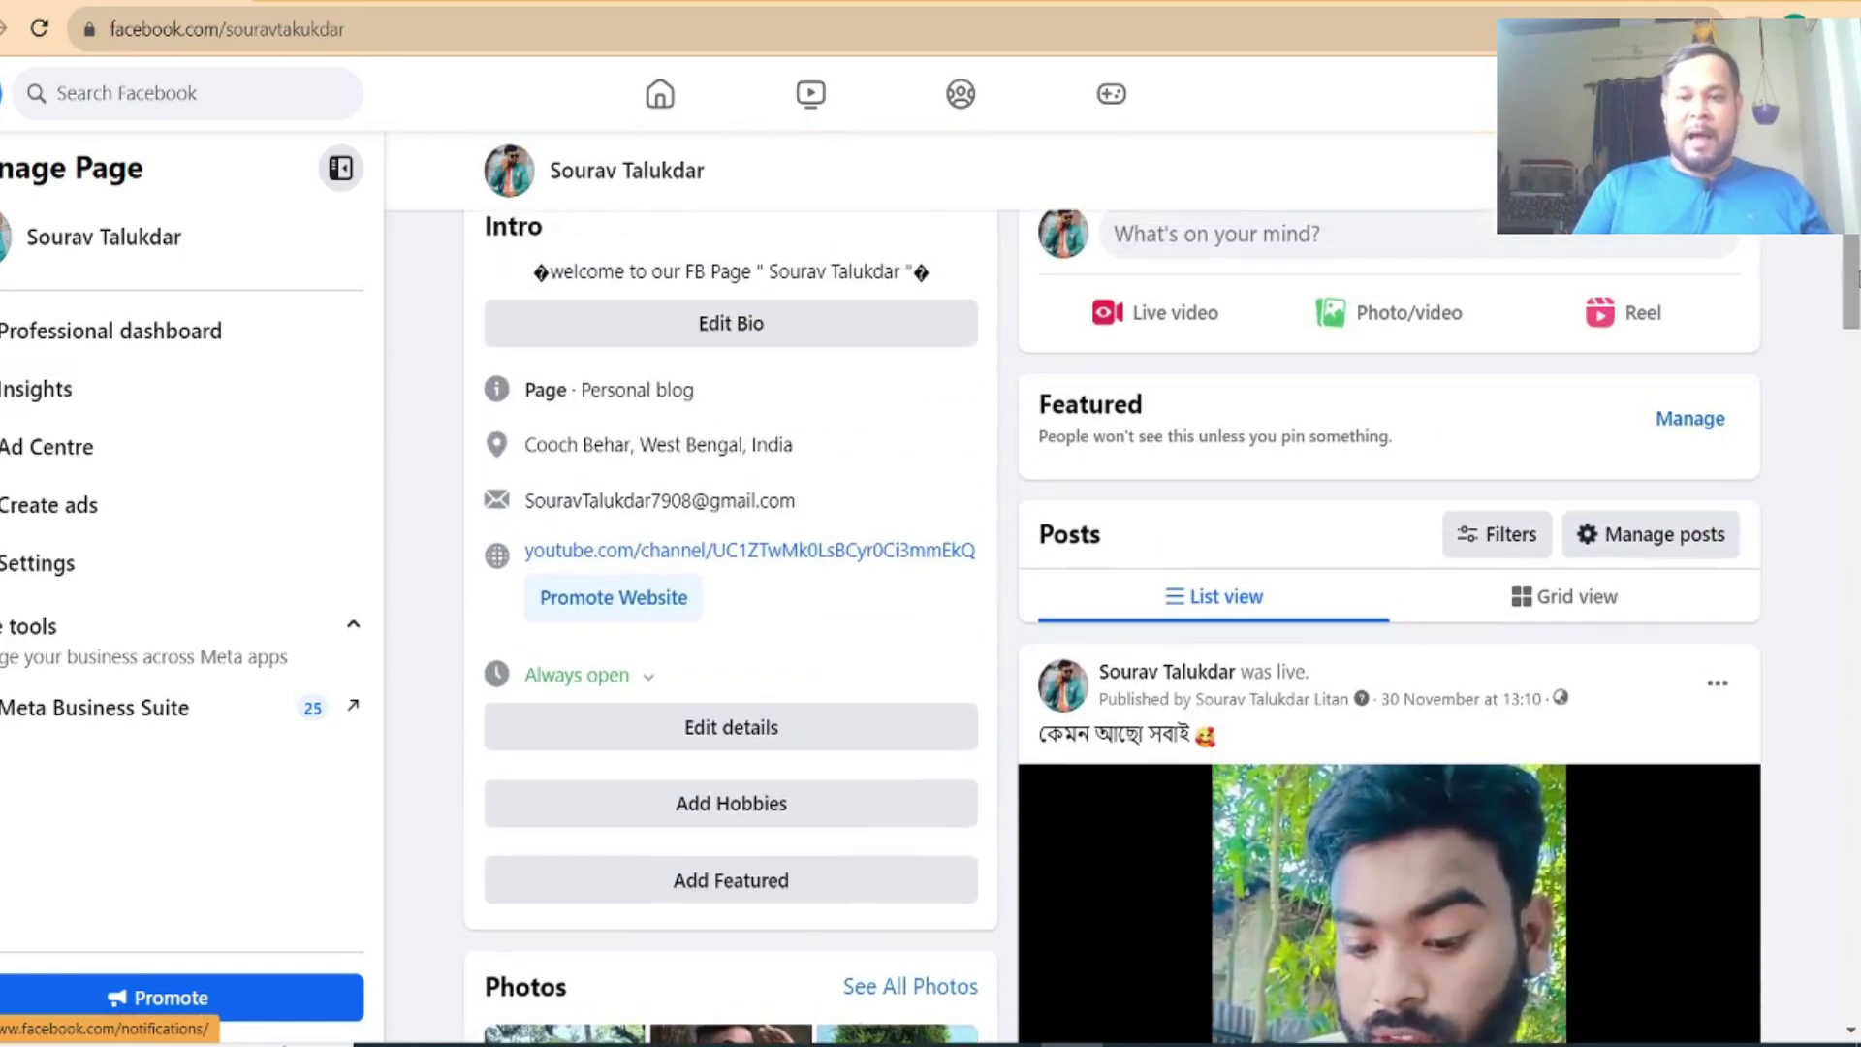
{"action": "left_click", "coordinate": [38, 28]}
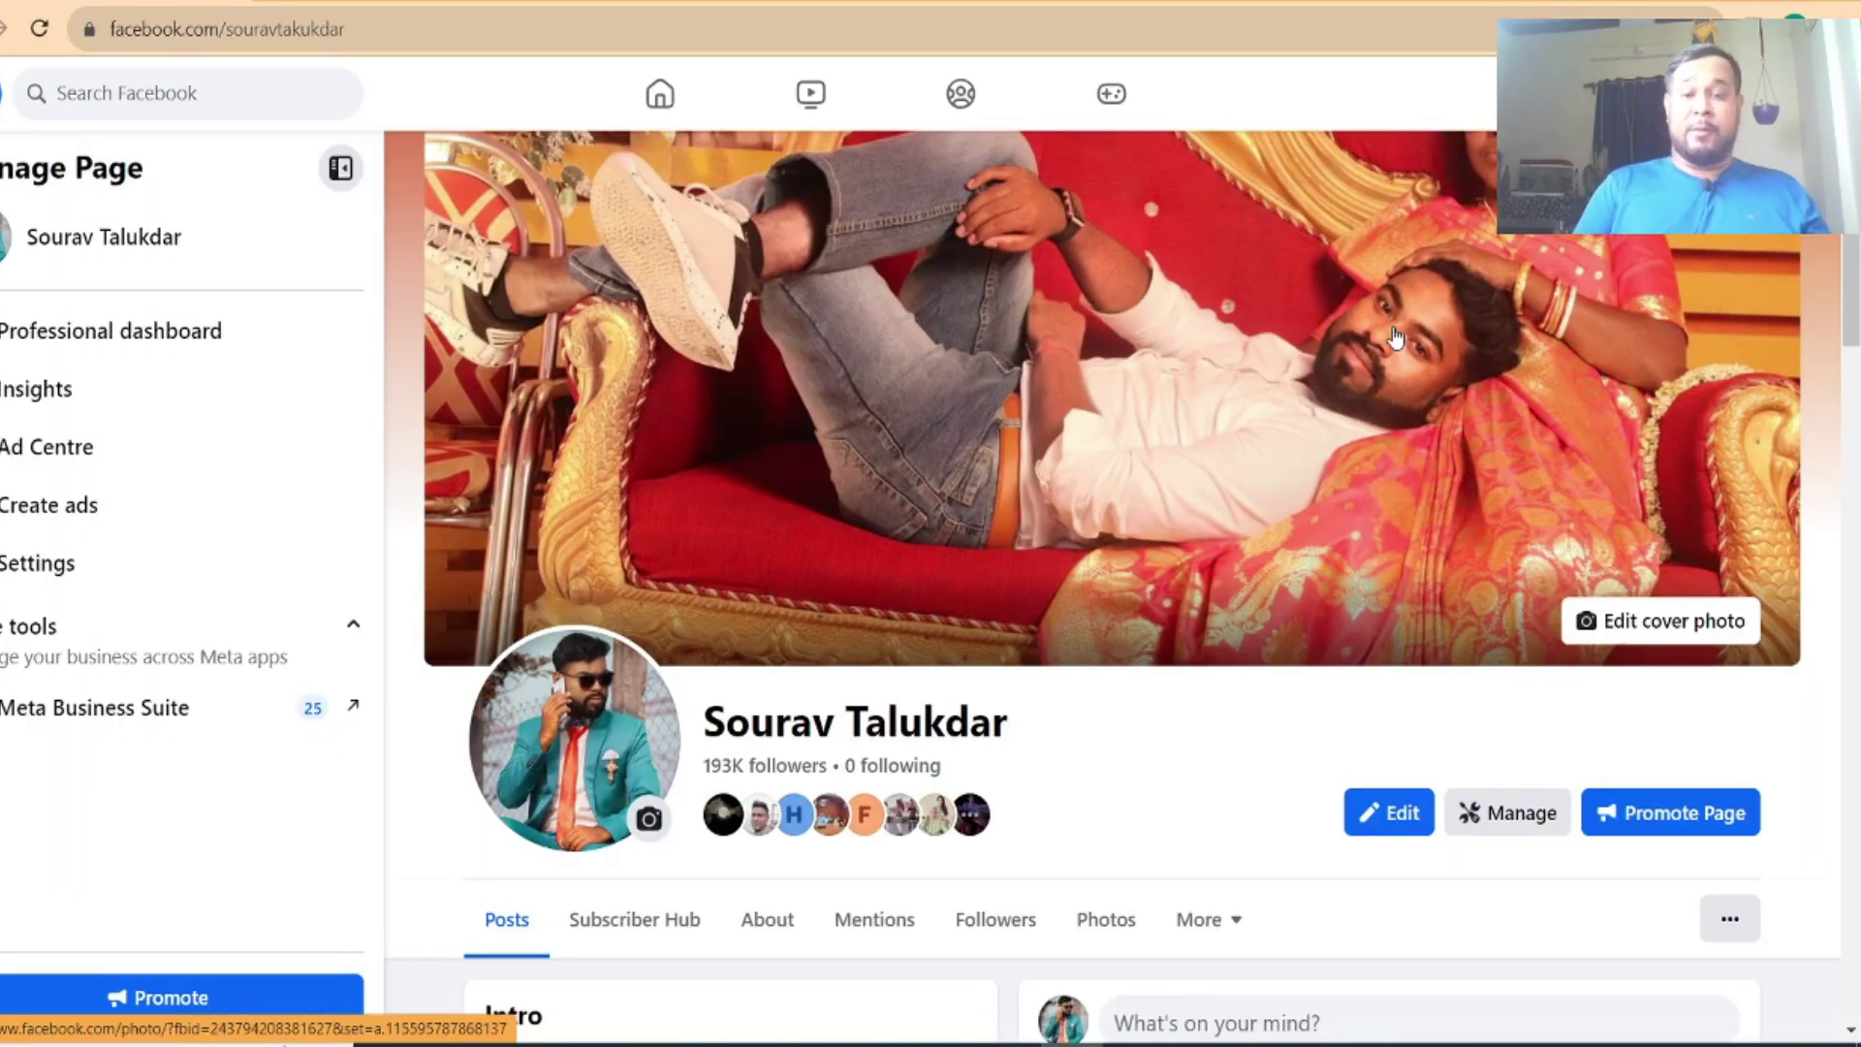
Examine the shared video post on the collaborator's page, including its joint byline, creation team and comments
{"action": "scroll", "coordinate": [1330, 612], "scroll_direction": "down", "scroll_amount": 3}
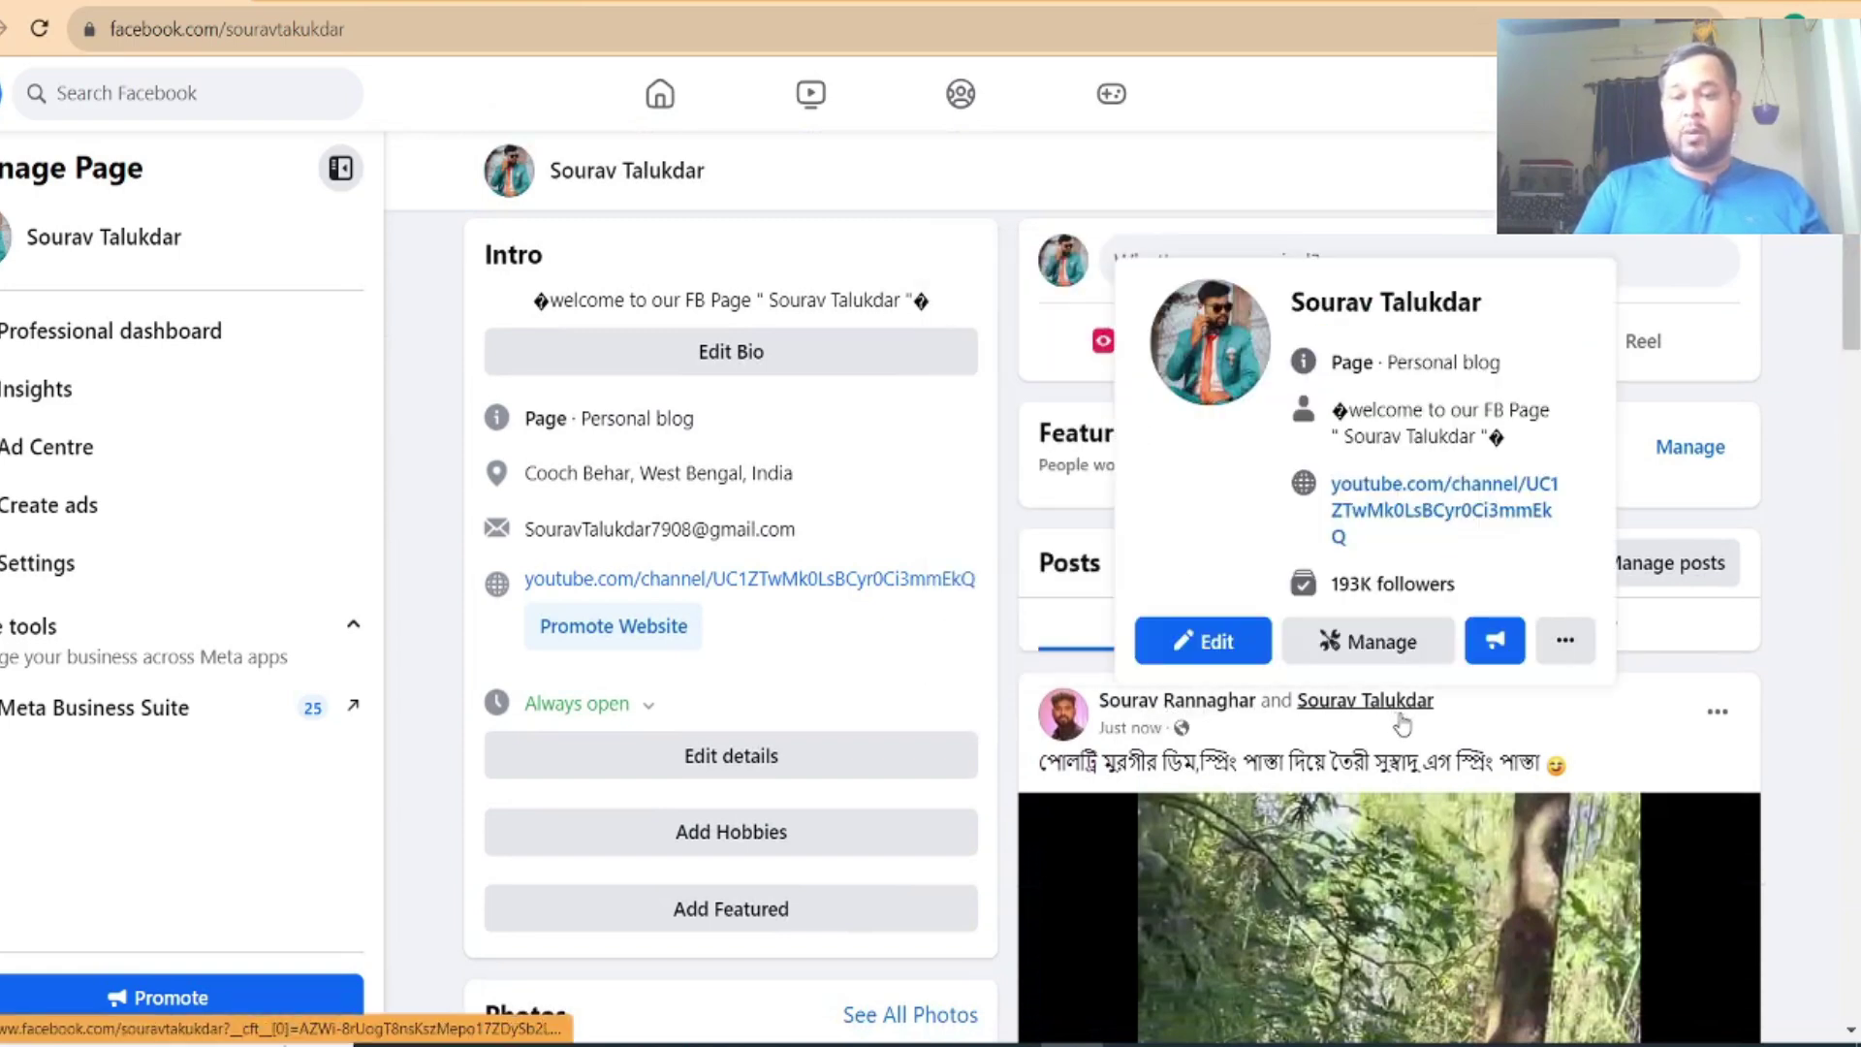
{"action": "scroll", "coordinate": [1606, 702], "scroll_direction": "down", "scroll_amount": 1}
{"action": "scroll", "coordinate": [1177, 630], "scroll_direction": "down", "scroll_amount": 1}
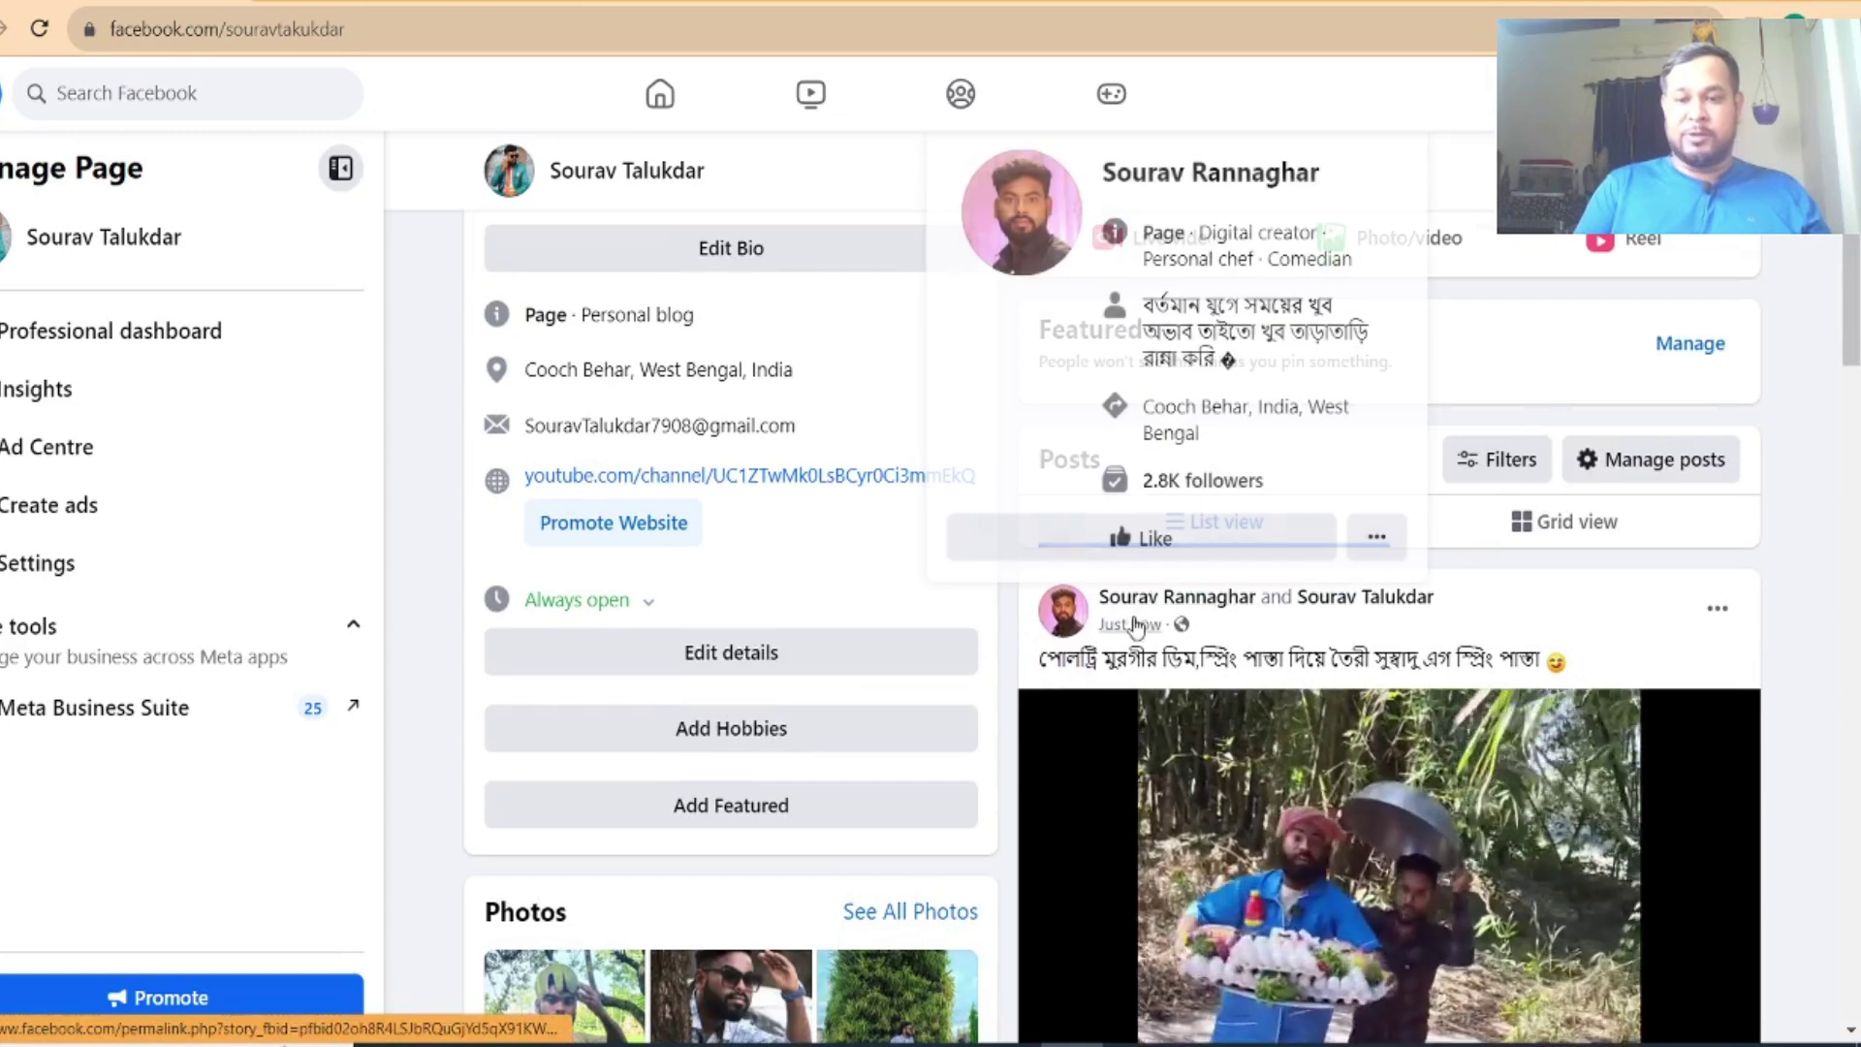
{"action": "scroll", "coordinate": [1388, 626], "scroll_direction": "down", "scroll_amount": 5}
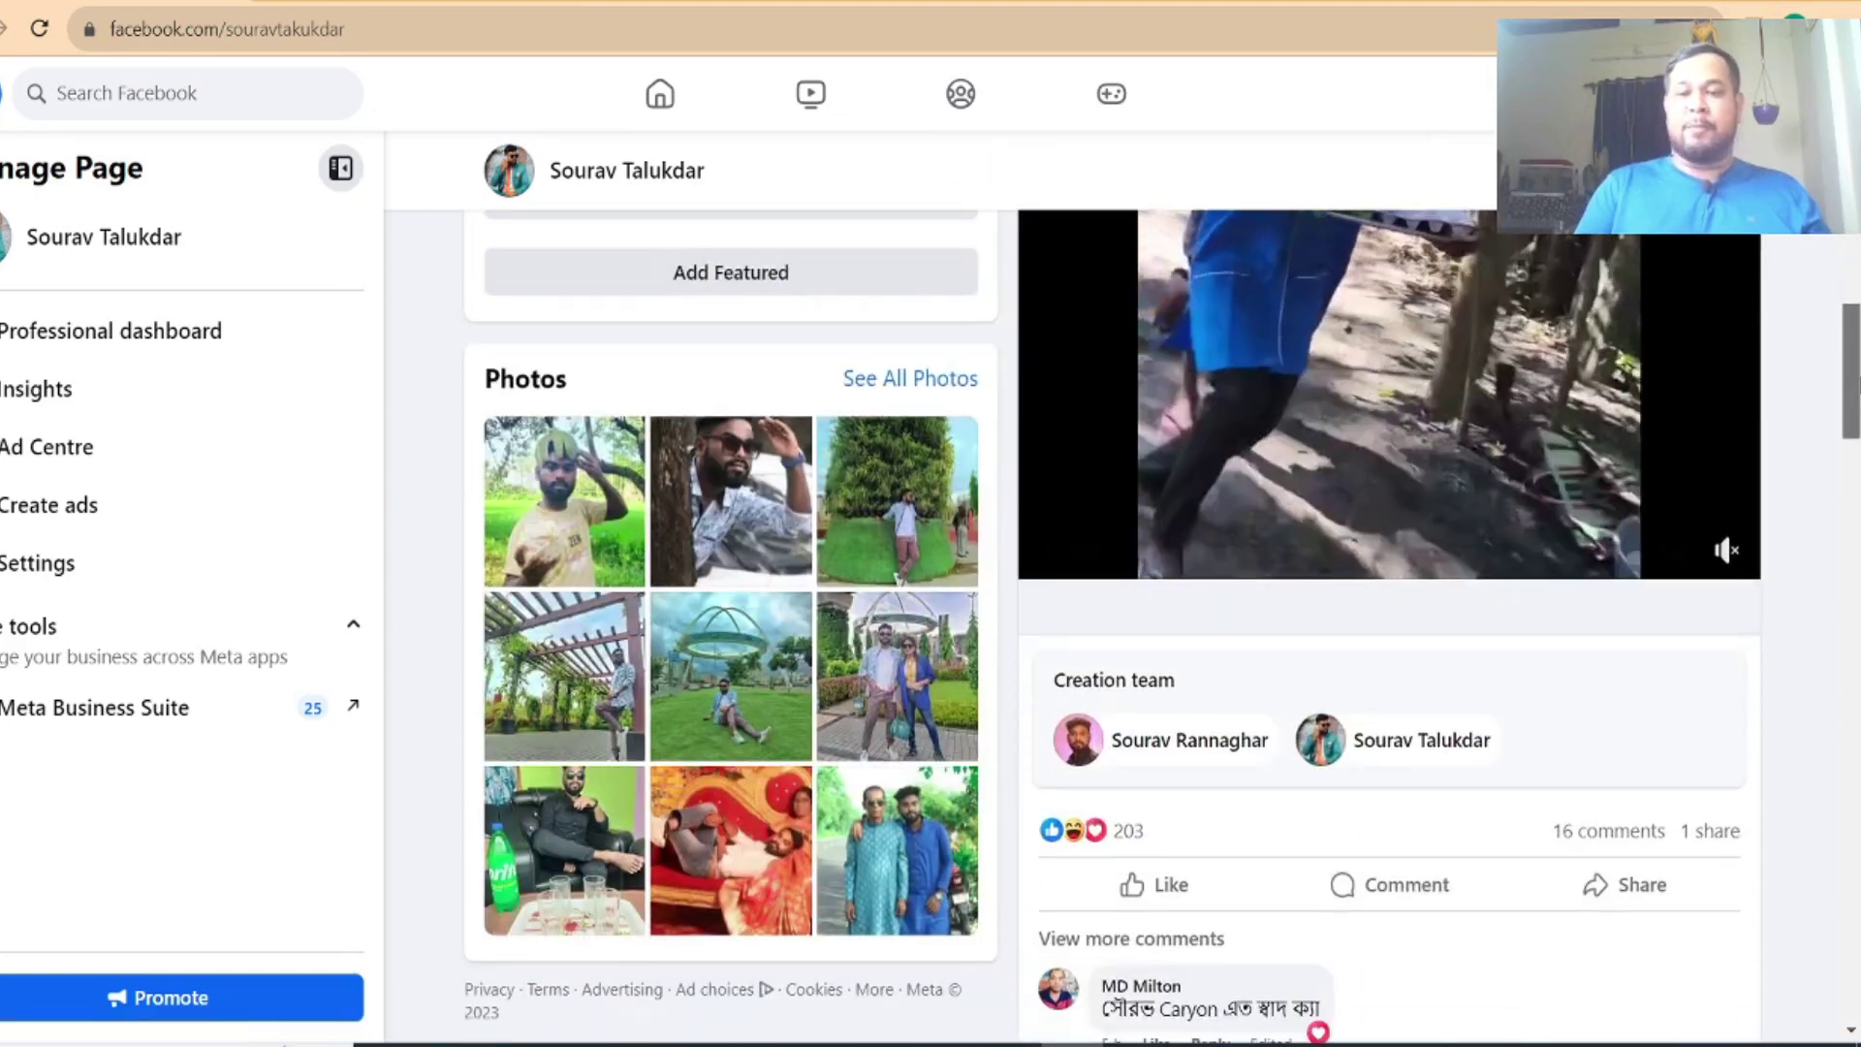
{"action": "scroll", "coordinate": [1388, 625], "scroll_direction": "down", "scroll_amount": 2}
{"action": "scroll", "coordinate": [1336, 442], "scroll_direction": "down", "scroll_amount": 1}
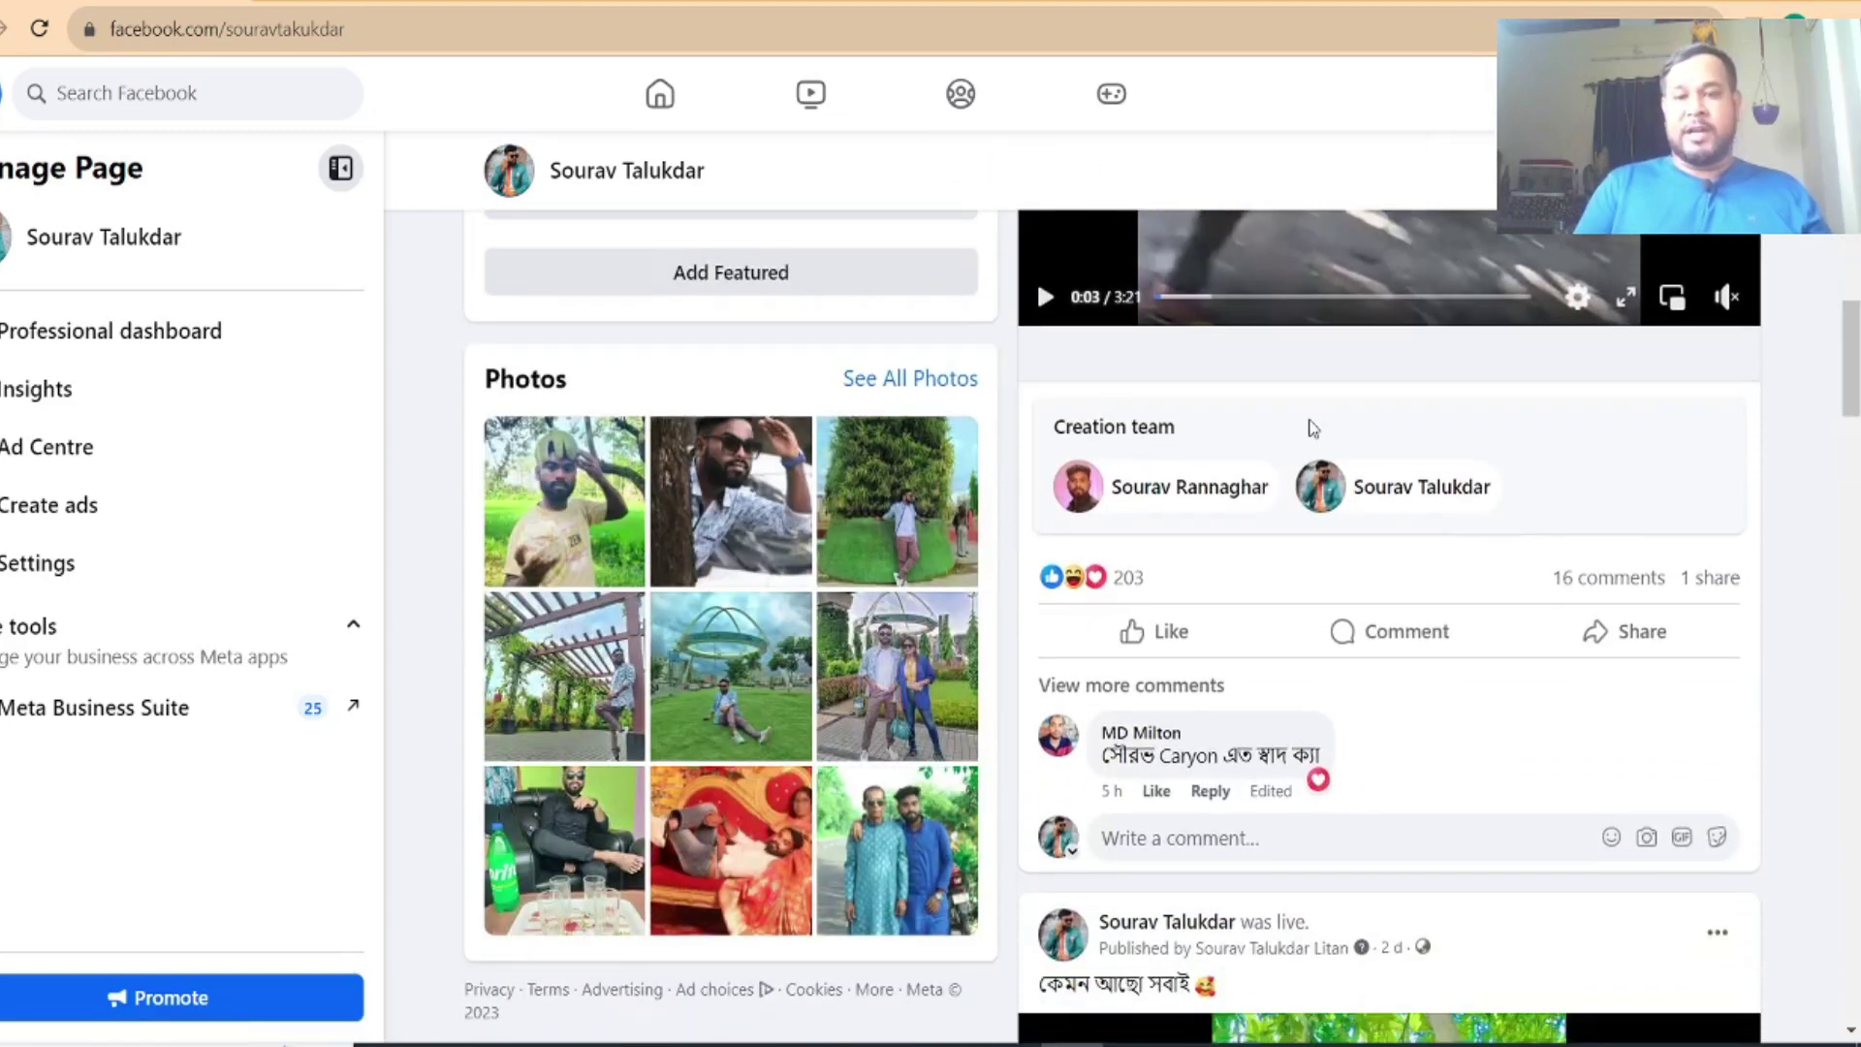